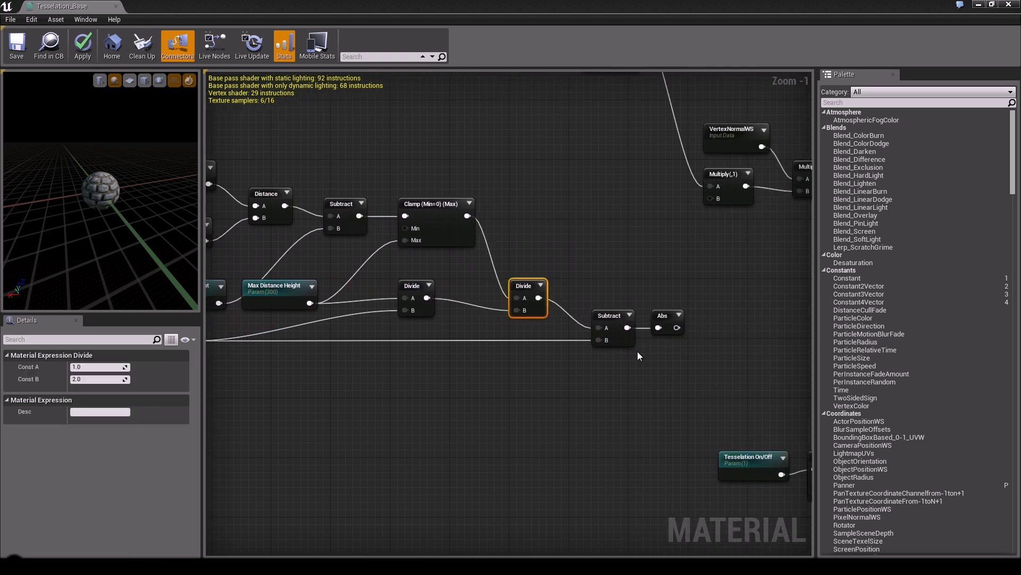
- Move the Abs node closer to the output of the last Subtract node in the distance height network
left_click(595, 305)
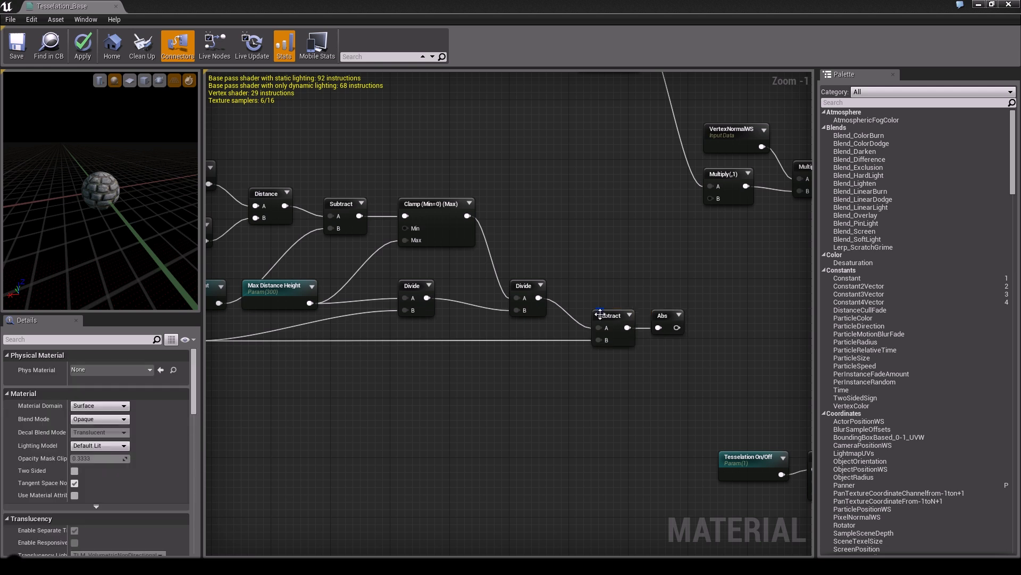
left_click(600, 251)
right_click_drag(500, 400, 590, 385)
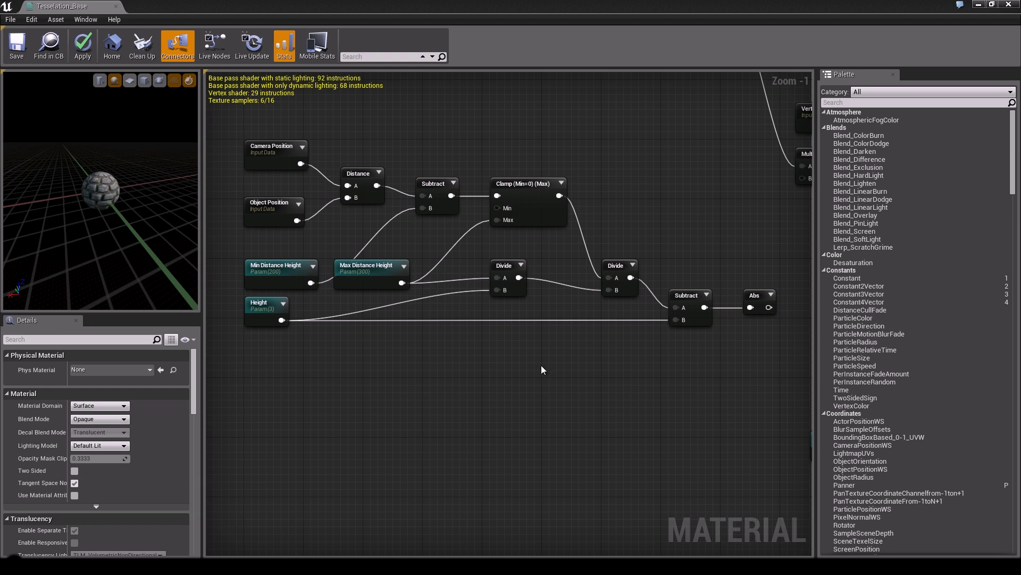
right_click_drag(542, 366, 543, 378)
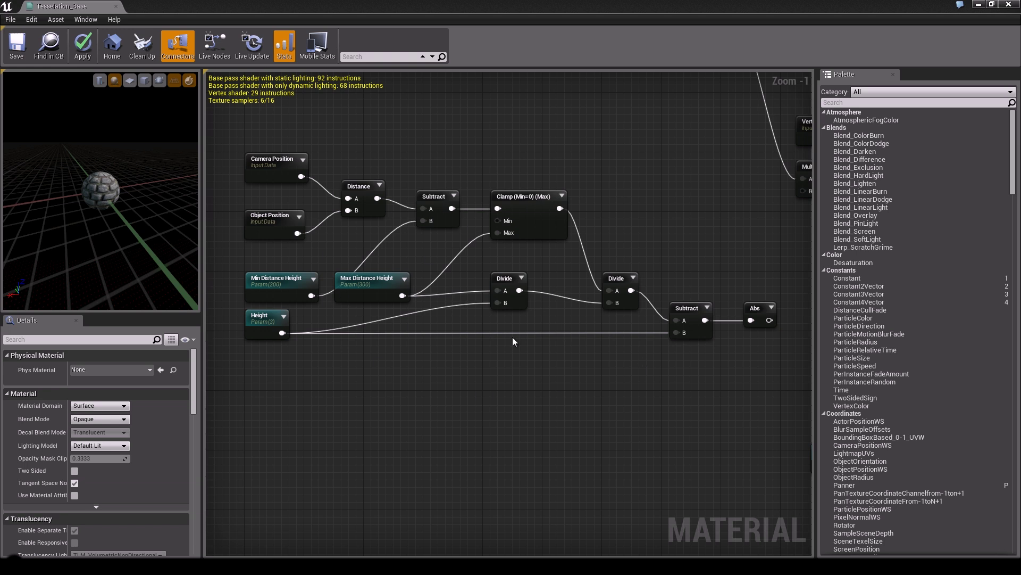
right_click_drag(604, 393, 464, 407)
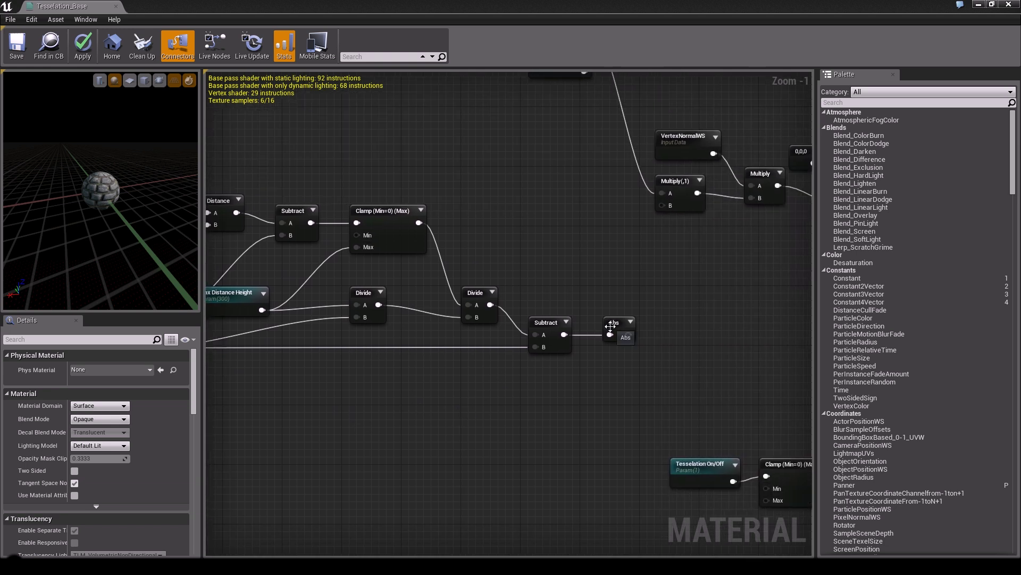
left_click_drag(610, 325, 597, 328)
left_click(528, 264)
- Select all camera-distance height nodes, from Camera Position to Abs, and move them as a block toward the lower Multiply node
right_click_drag(528, 264, 641, 261)
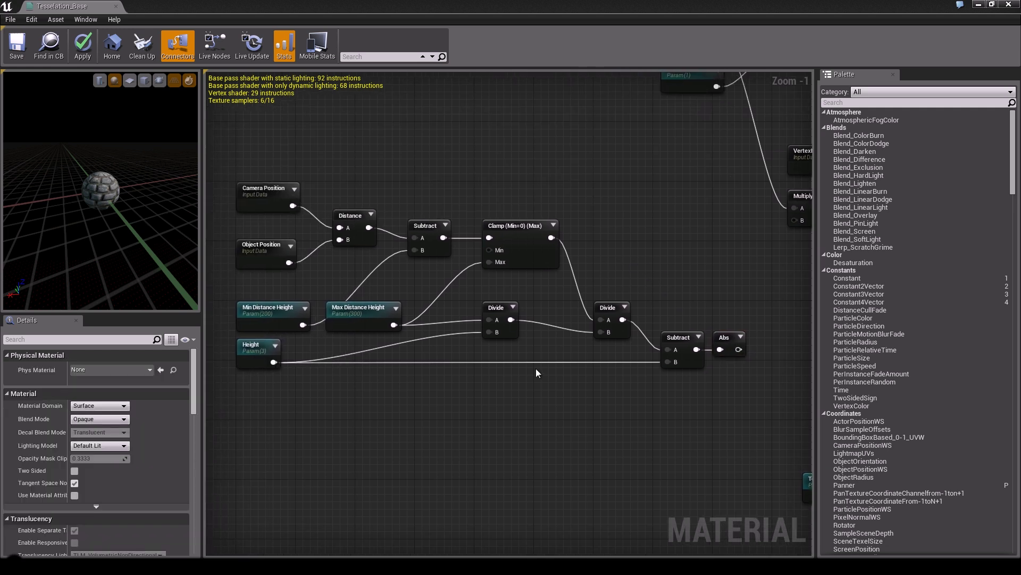
right_click_drag(701, 298, 492, 301)
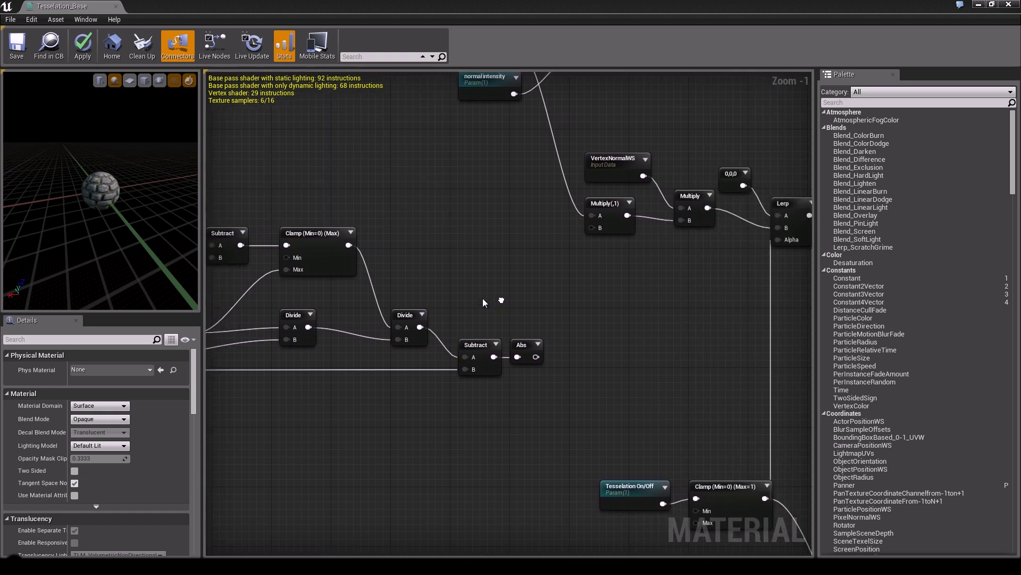
right_click_drag(634, 339, 643, 380)
scroll(461, 344, "down", 2)
right_click_drag(481, 424, 584, 418)
left_click_drag(634, 409, 428, 288)
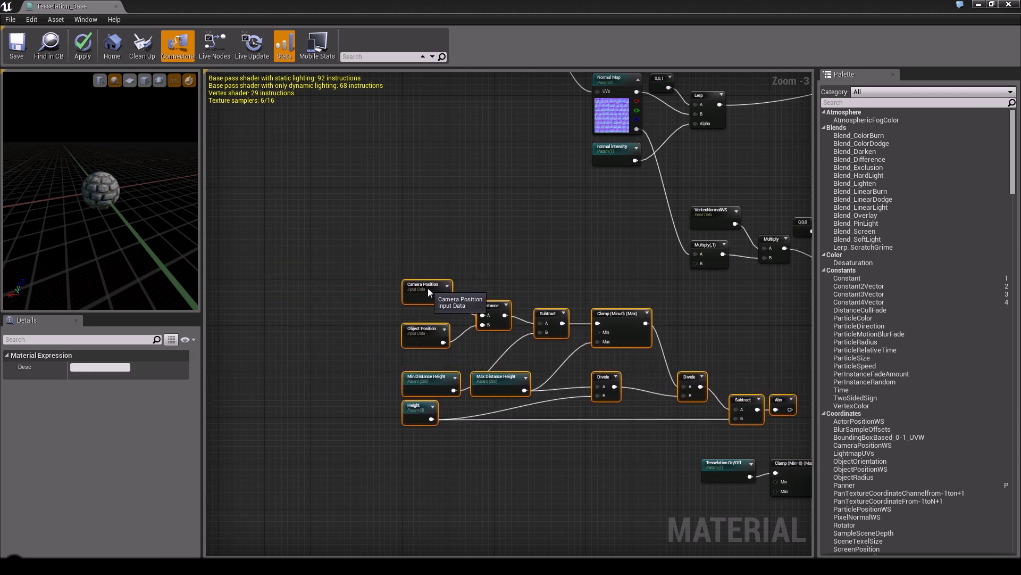
left_click(663, 322)
- Connect the Abs output to input B of the Multiply node fed by the normal map
right_click_drag(662, 322, 446, 273)
left_click_drag(499, 405, 403, 260)
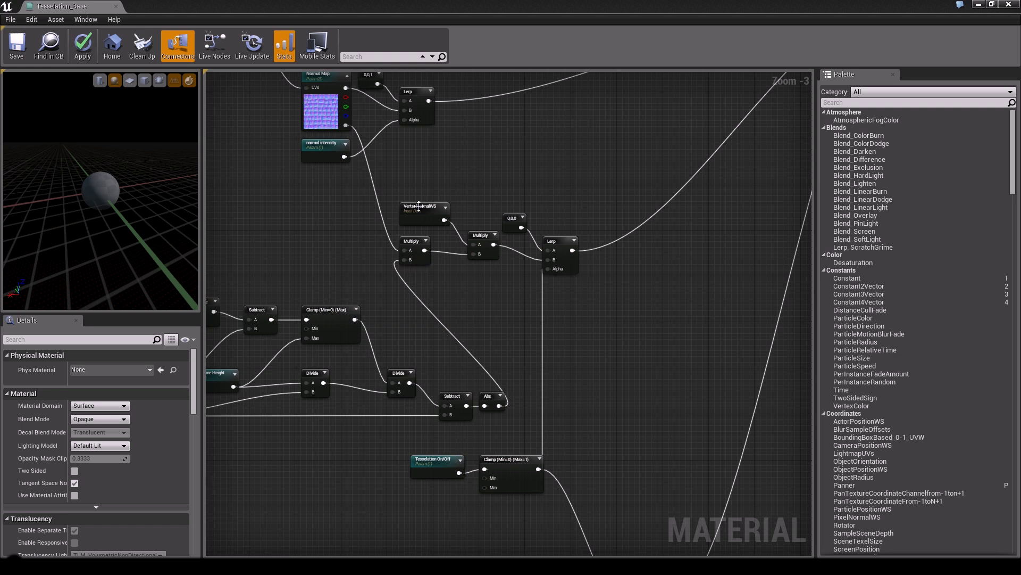
scroll(513, 335, "up", 3)
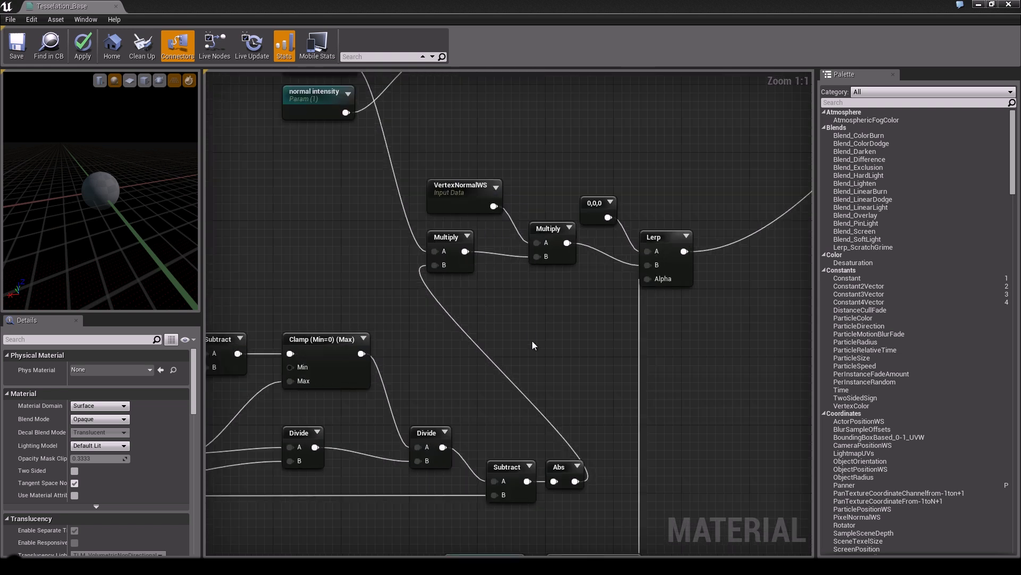
- Move the VertexNormalWS, Multiply, 0,0,0 and Lerp nodes together so they sit beside the Abs node
right_click_drag(705, 387, 644, 301)
scroll(635, 305, "down", 1)
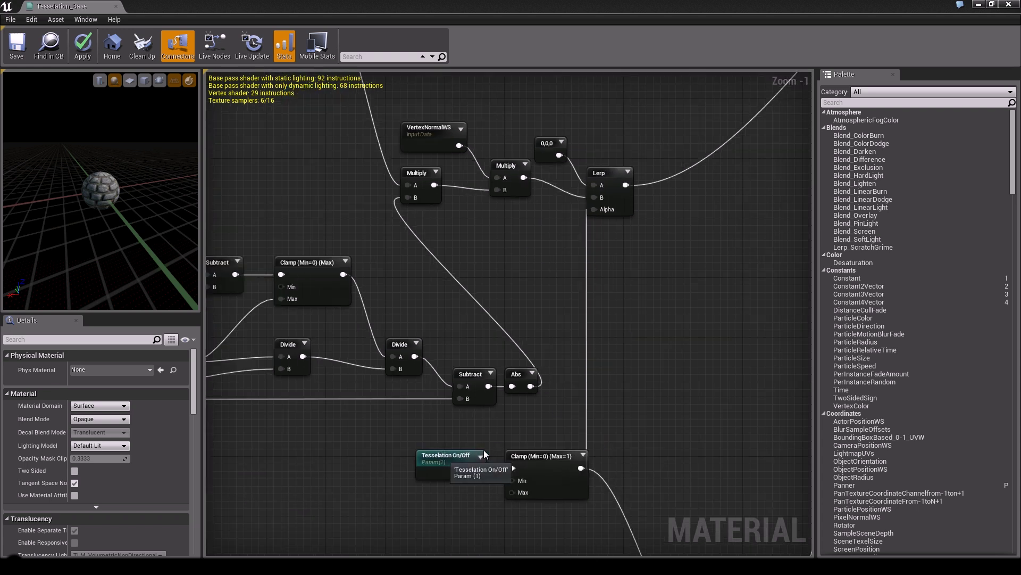
scroll(656, 379, "down", 3)
left_click_drag(471, 232, 637, 318)
left_click_drag(492, 250, 585, 348)
left_click(605, 299)
- Duplicate the whole distance height network, from Camera Position through Abs
right_click_drag(581, 252, 613, 137)
right_click_drag(465, 318, 505, 410)
scroll(457, 330, "up", 3)
scroll(453, 320, "down", 2)
left_click(642, 261)
left_click_drag(248, 129, 652, 305)
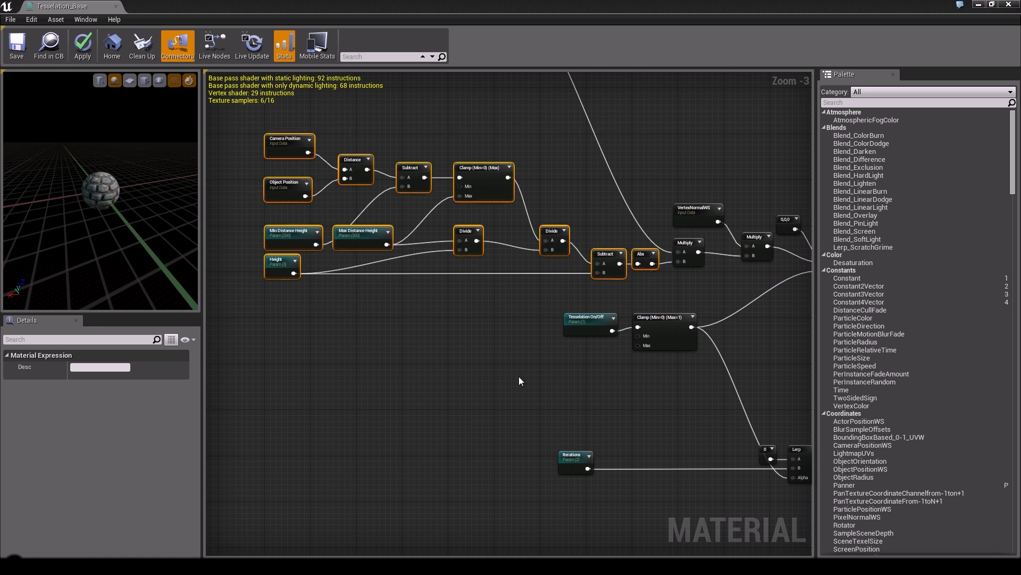
key("ctrl+c")
key("ctrl+v")
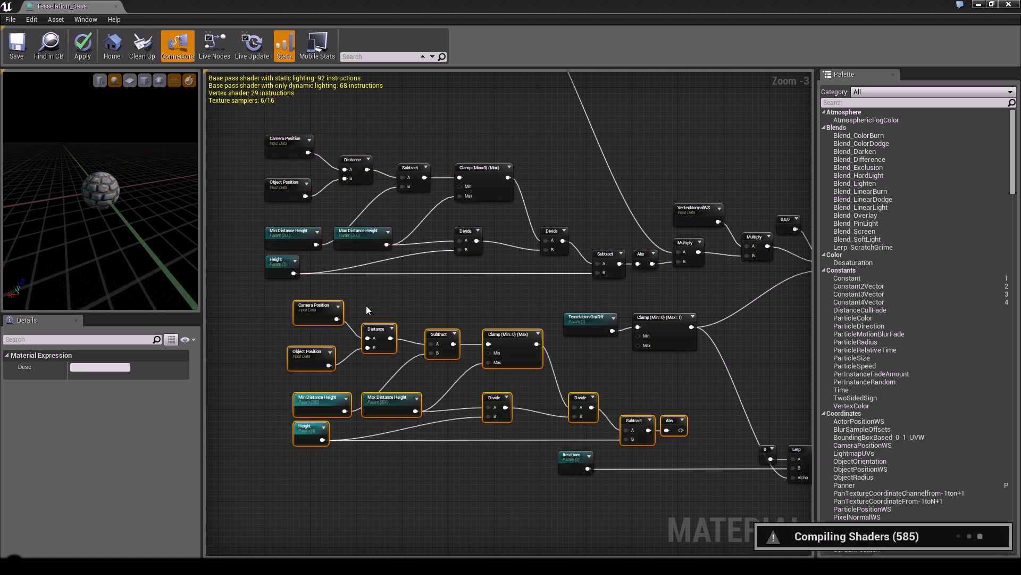
- Place the duplicated network directly below the original and line up its Object Position node with Camera Position
left_click_drag(341, 302, 295, 323)
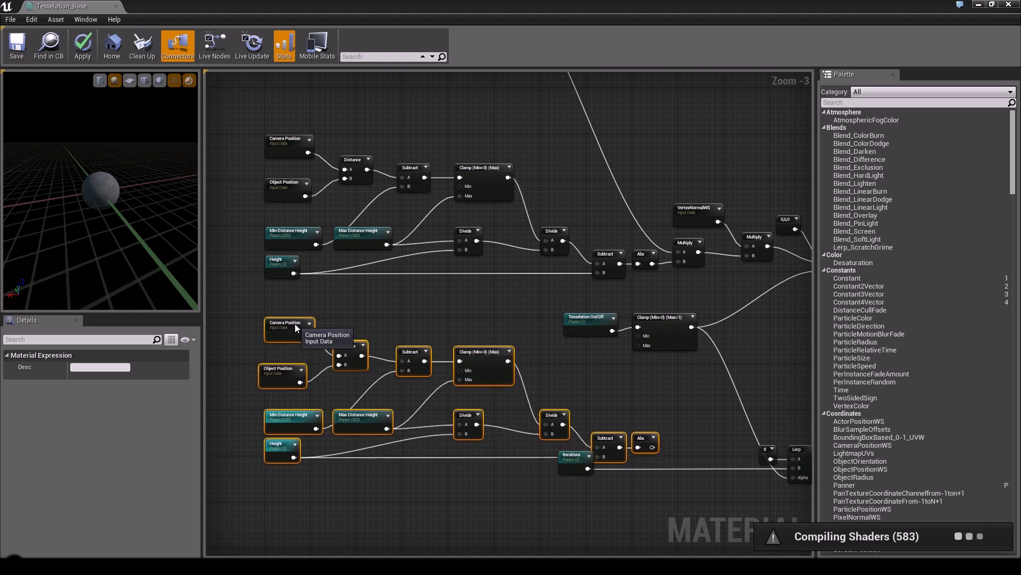
left_click(350, 517)
right_click_drag(350, 517, 379, 497)
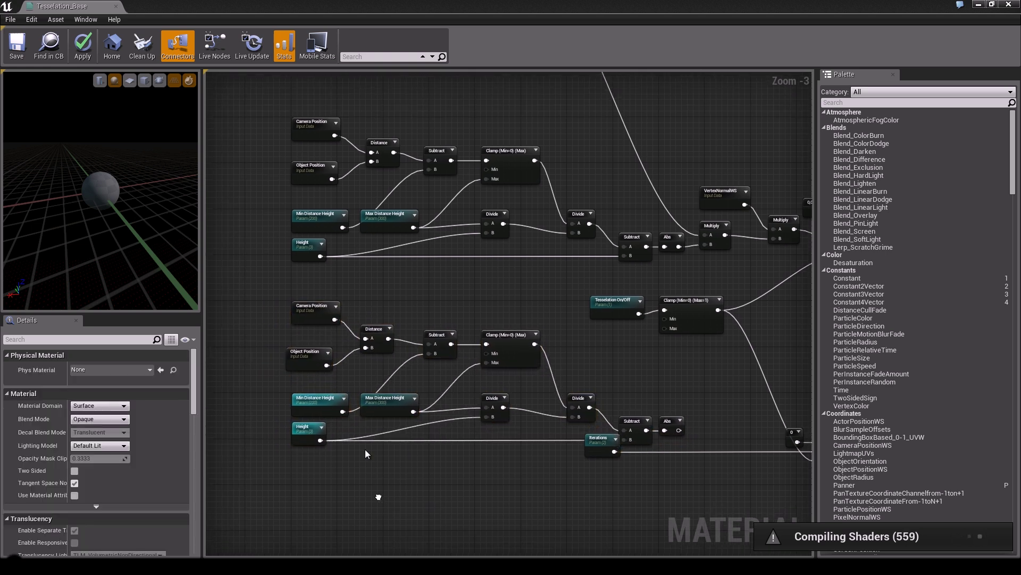
left_click_drag(305, 356, 310, 358)
left_click(566, 467)
- Delete the old Iterations parameter that feeds input B of the lower Lerp
right_click_drag(566, 468, 515, 456)
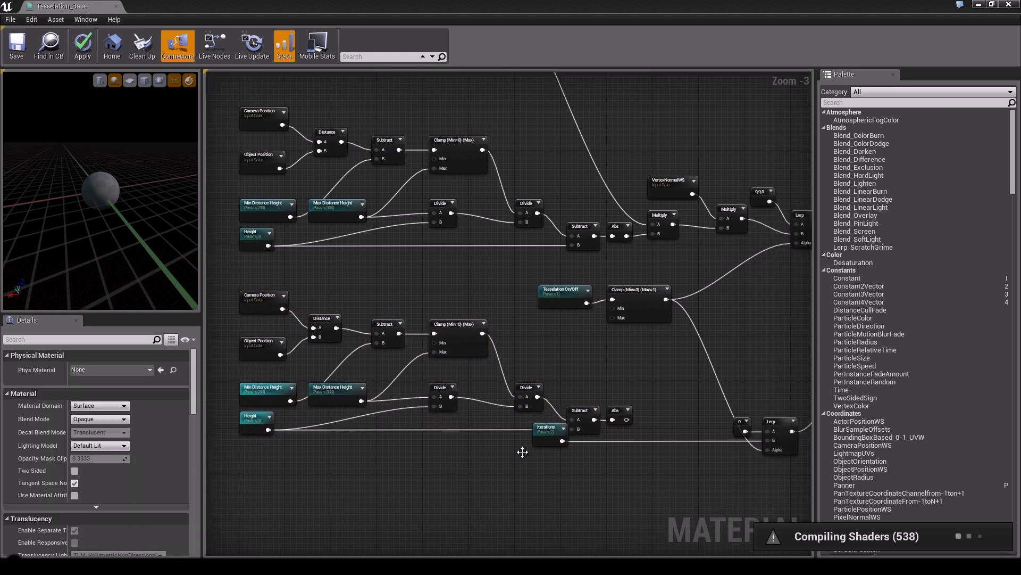
left_click(543, 433)
key("Delete")
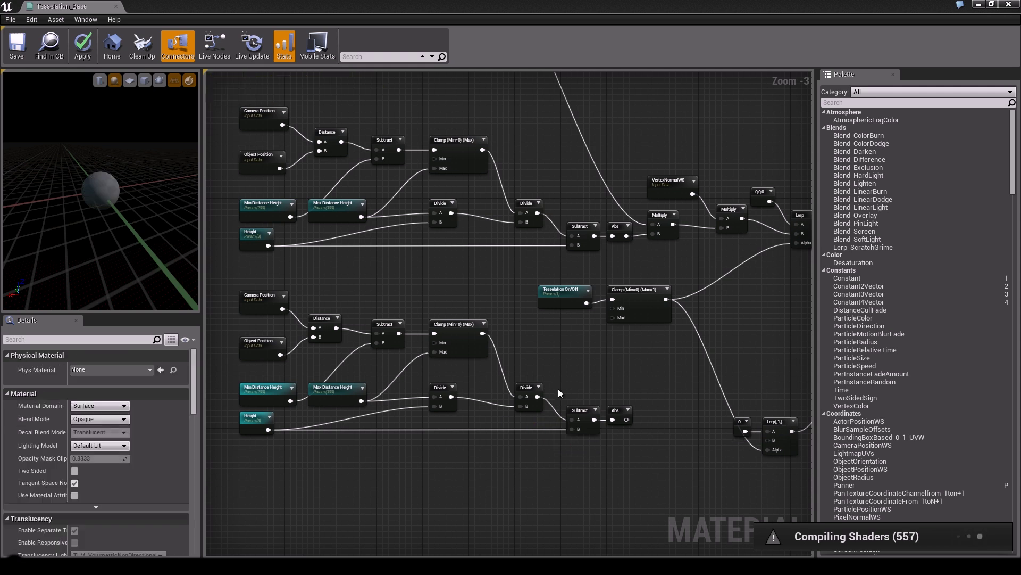
- Rename the duplicated Height parameter to Iterations
left_click(264, 412)
left_click(96, 366)
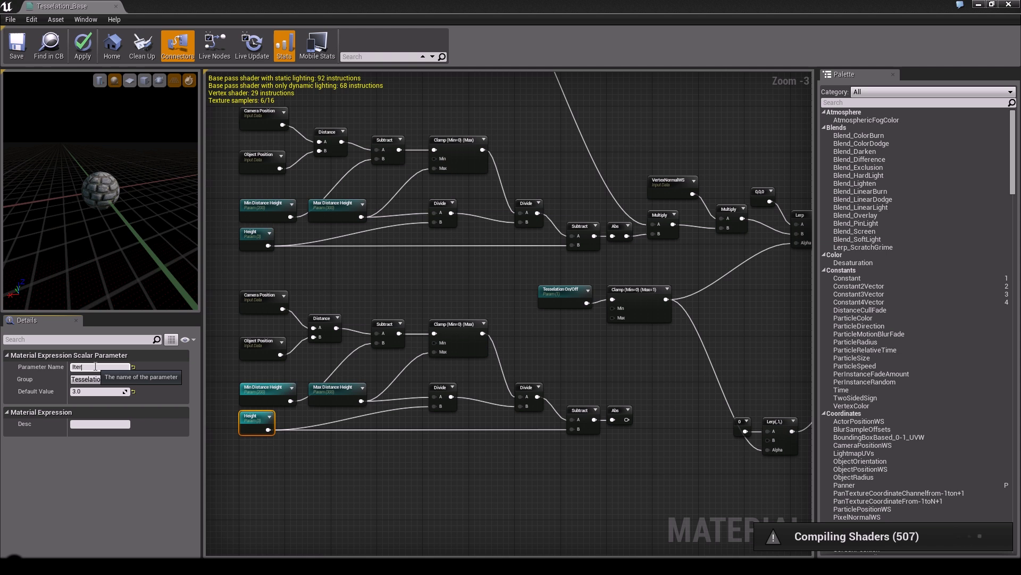
type("Iterations")
key("Return")
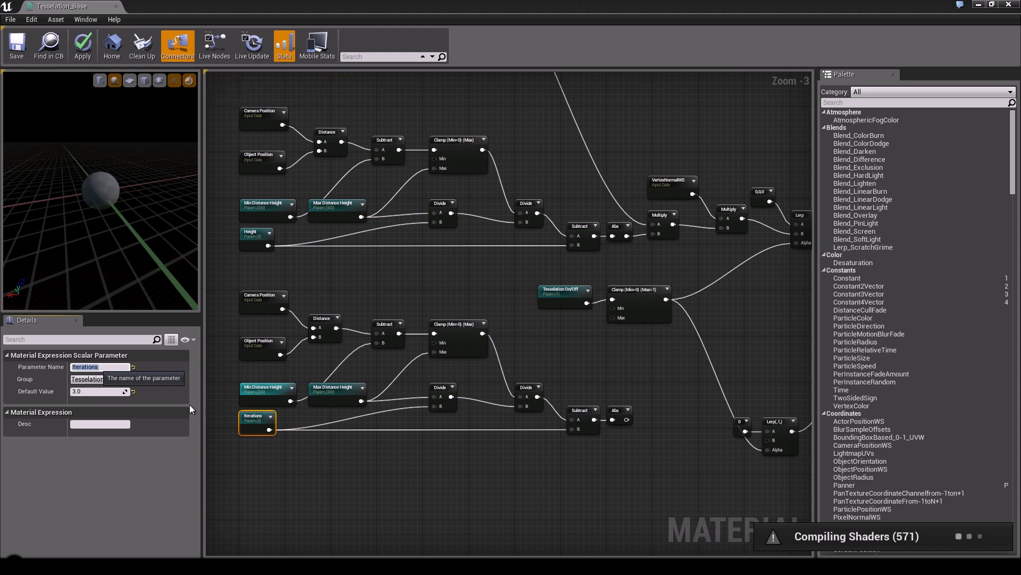
- Rename the duplicated Min Distance Height parameter to Min Distance Iterations
left_click(256, 390)
double_click(119, 366)
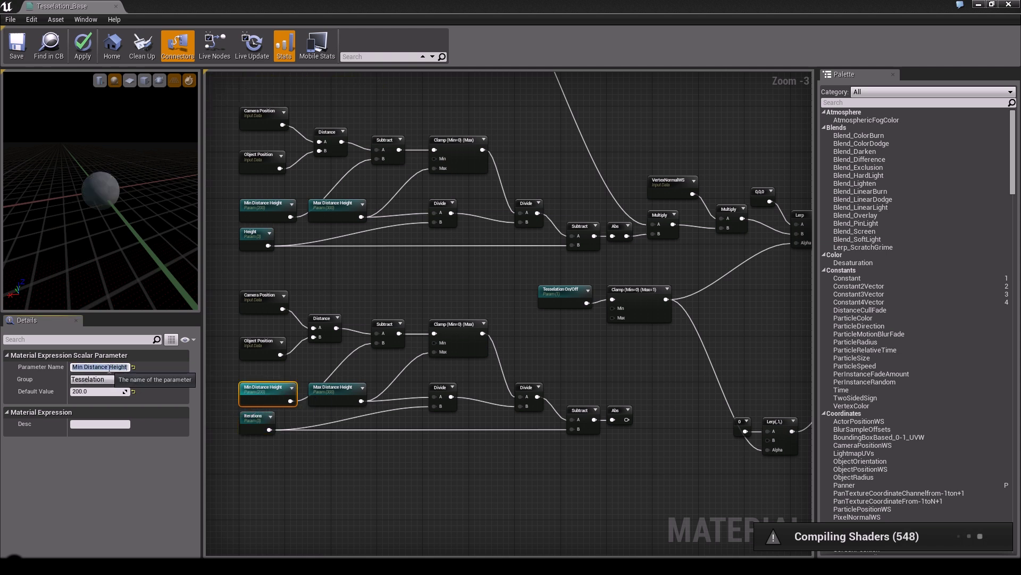
type("I")
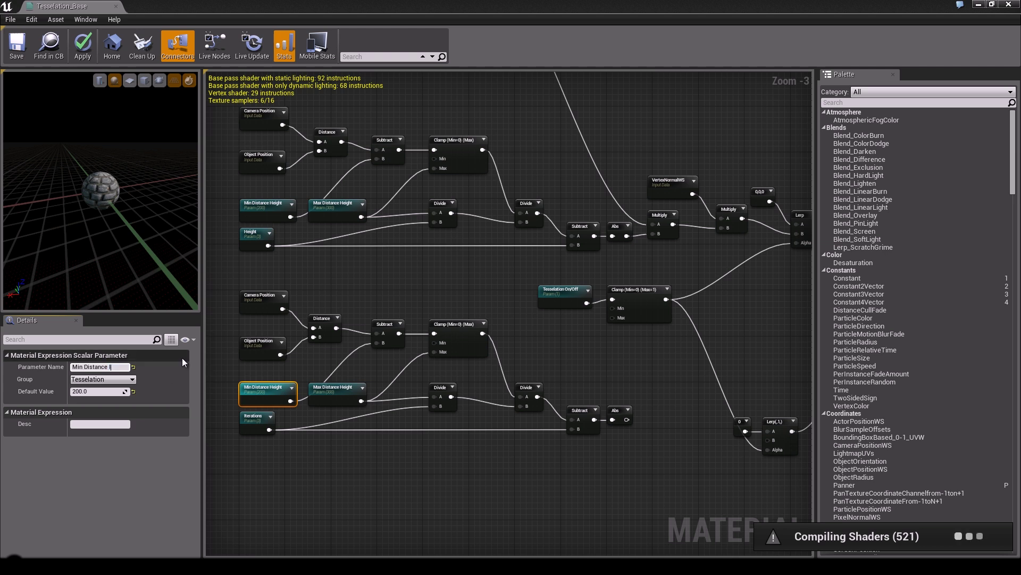
type("terations")
key("Return")
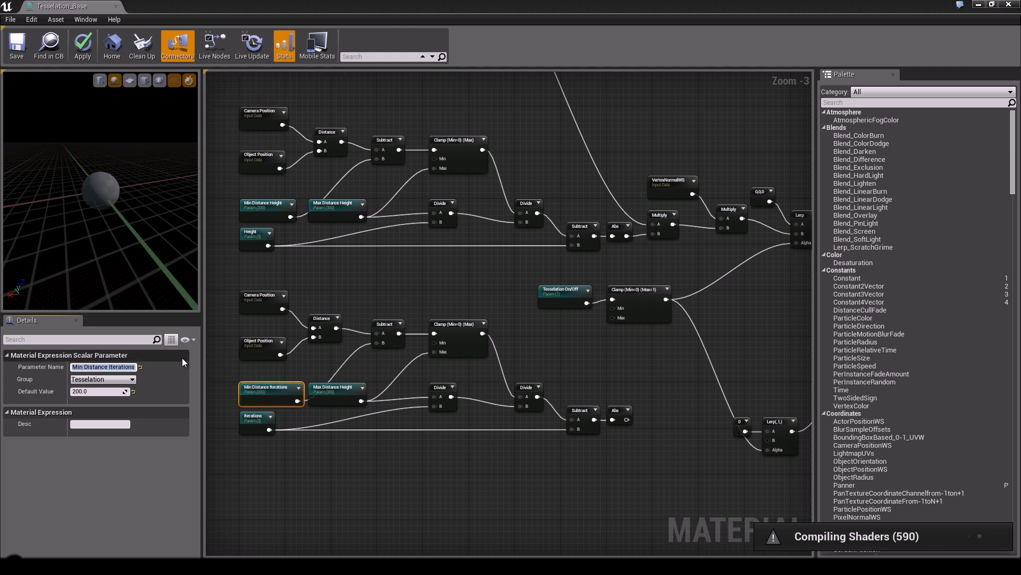
- Rename the duplicated Max Distance Height parameter to Max Distance Iterations and assign it to the Tesselation group
left_click(325, 389)
double_click(119, 368)
key("BackSpace")
type("Iterations")
key("Return")
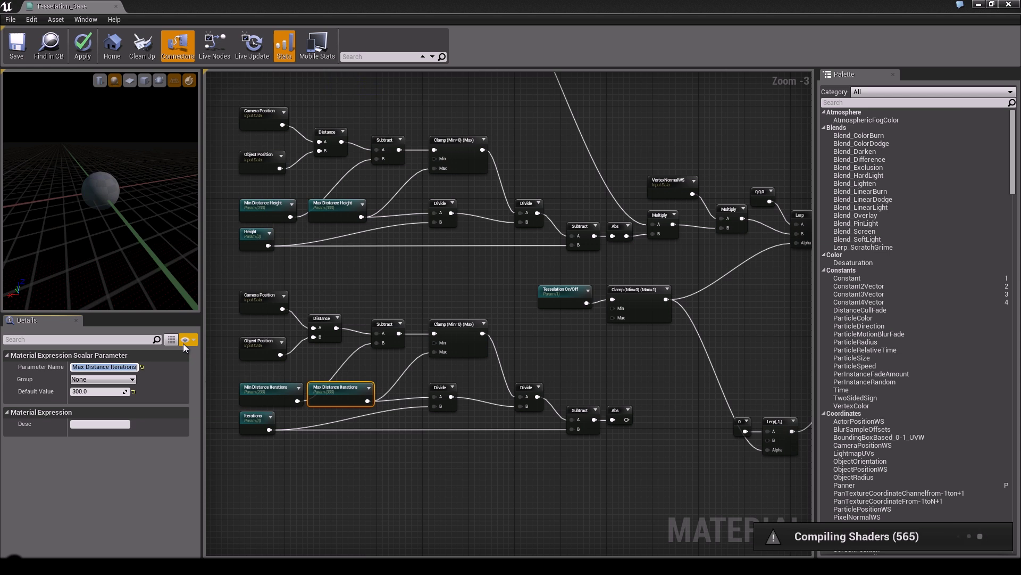
left_click(132, 379)
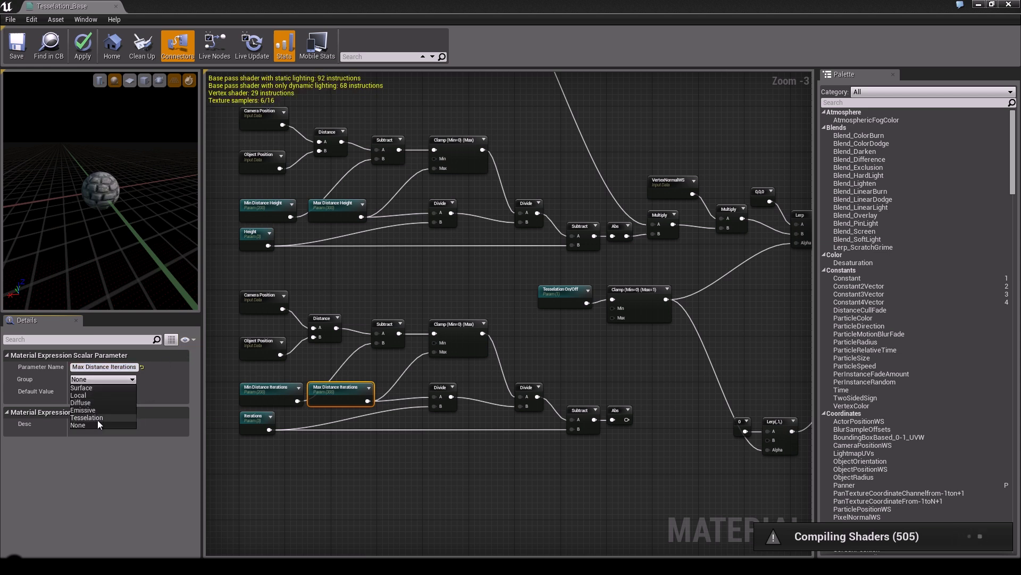
left_click(97, 417)
- Check the groups of both minimum distance parameters and assign Max Distance Height to the Tesselation group
left_click(266, 393)
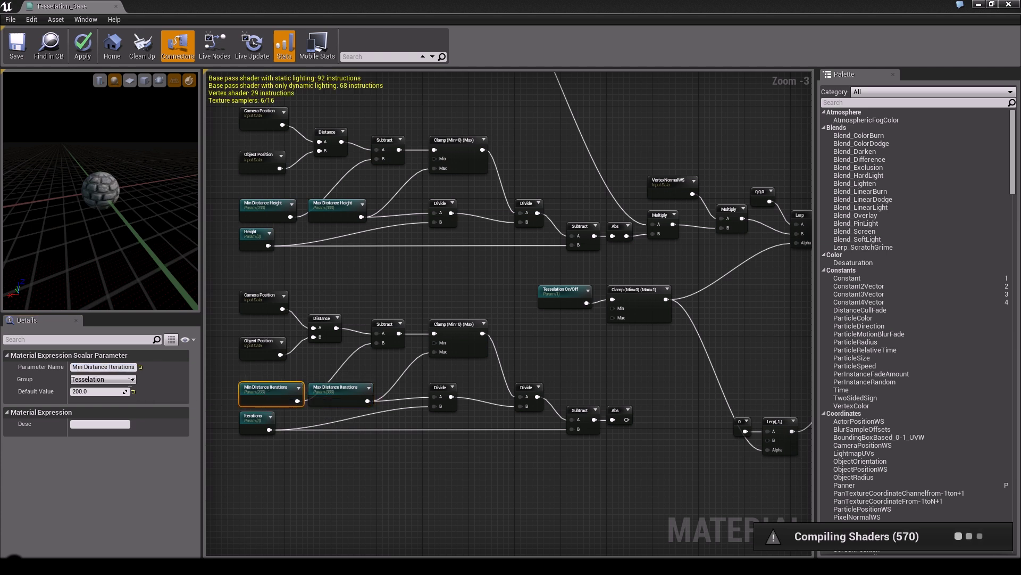
left_click(274, 209)
left_click(334, 210)
left_click(132, 379)
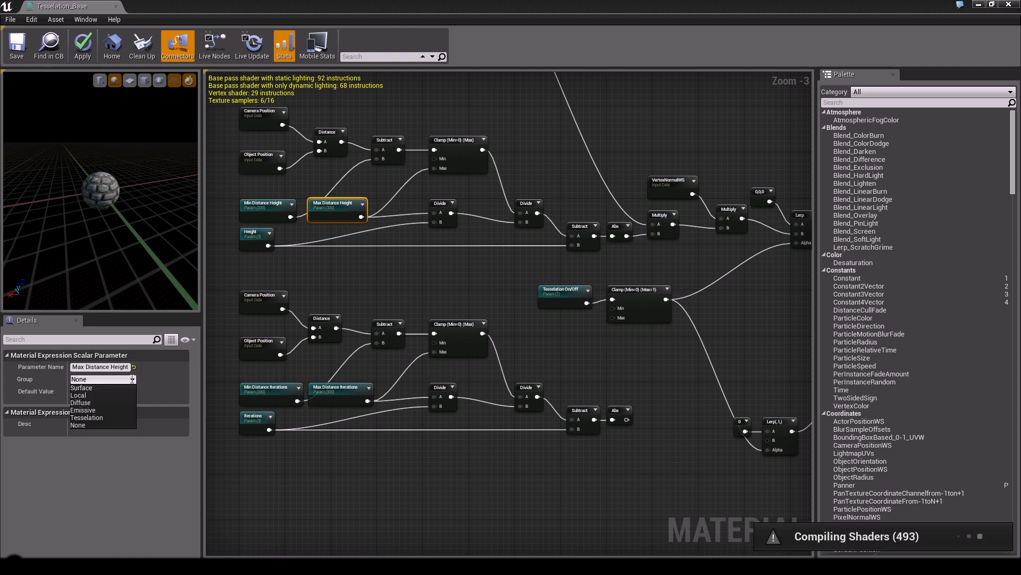
left_click(96, 417)
left_click(420, 267)
- Set the default value of the Iterations parameter to 2
right_click_drag(429, 267, 502, 306)
scroll(474, 286, "up", 1)
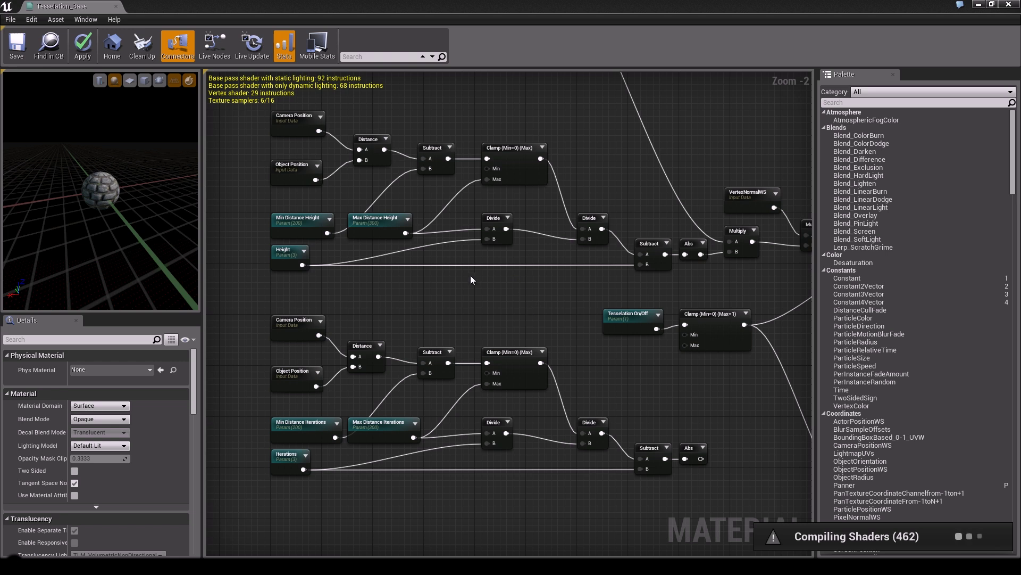
right_click_drag(390, 483, 417, 445)
scroll(380, 430, "up", 2)
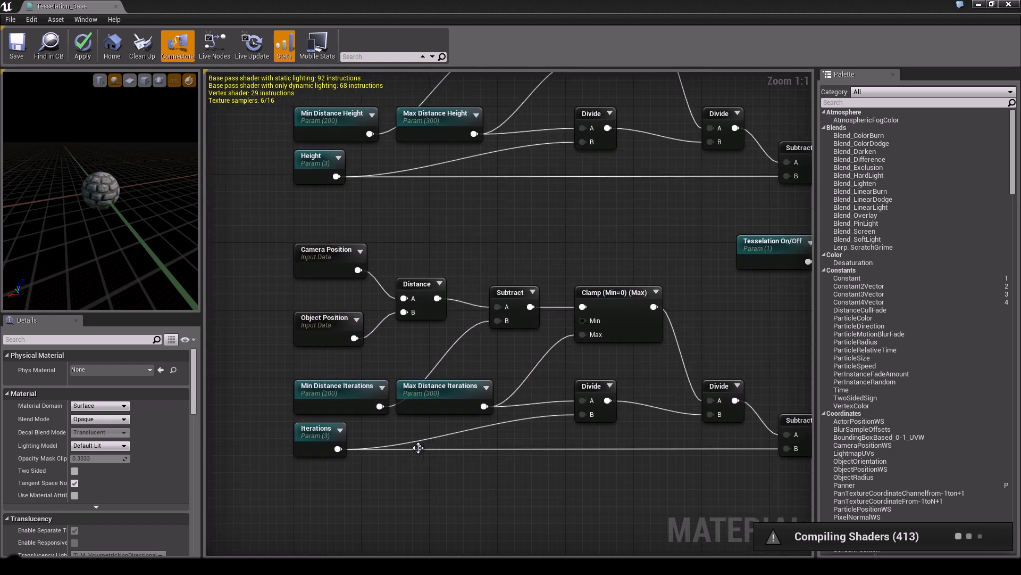
left_click(325, 438)
left_click(98, 392)
type("2")
key("Return")
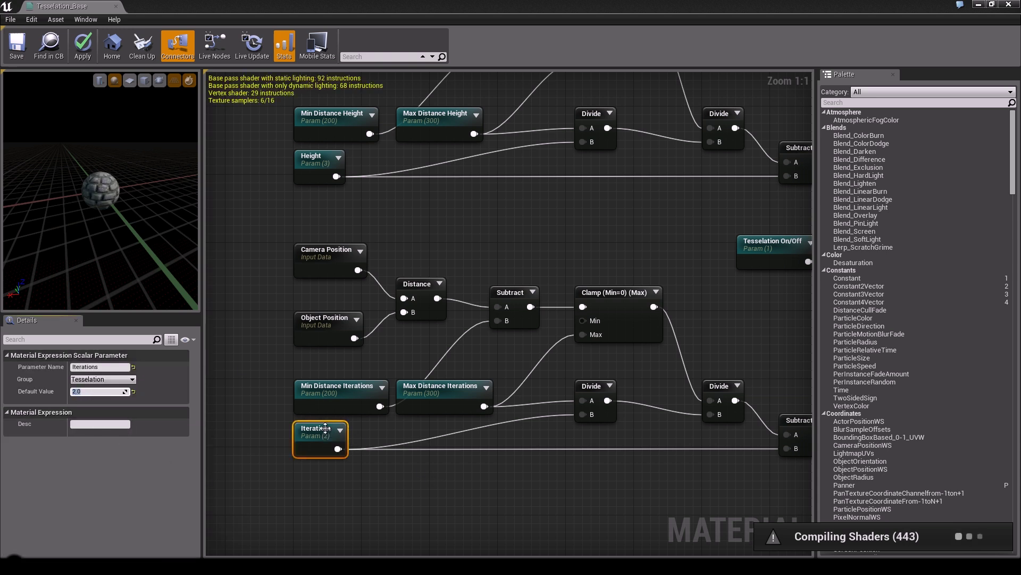
left_click(417, 469)
- Enlarge the material preview sphere and set the default value of Min Distance Iterations to 300
right_click_drag(418, 465, 446, 477)
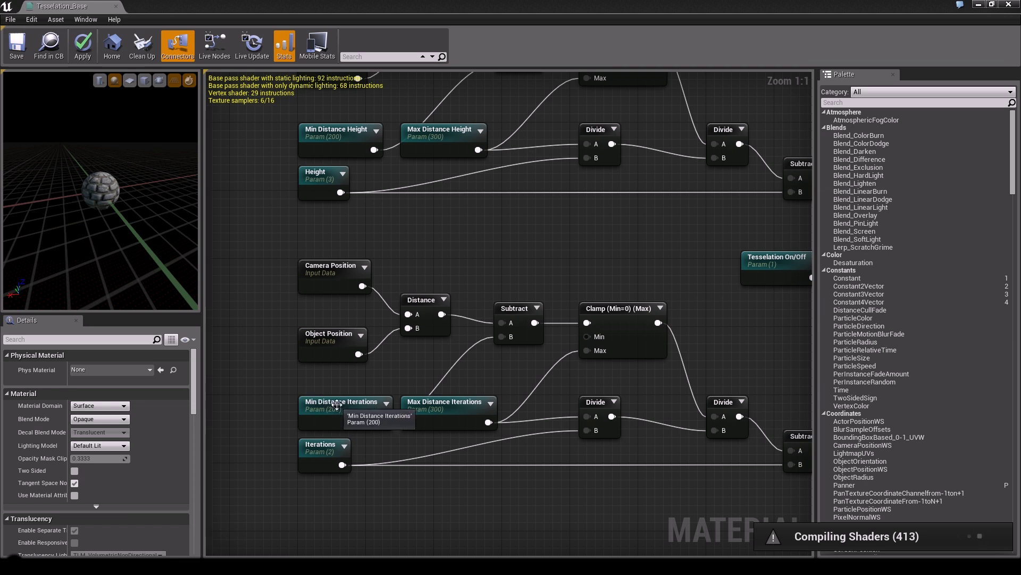
left_click(314, 400)
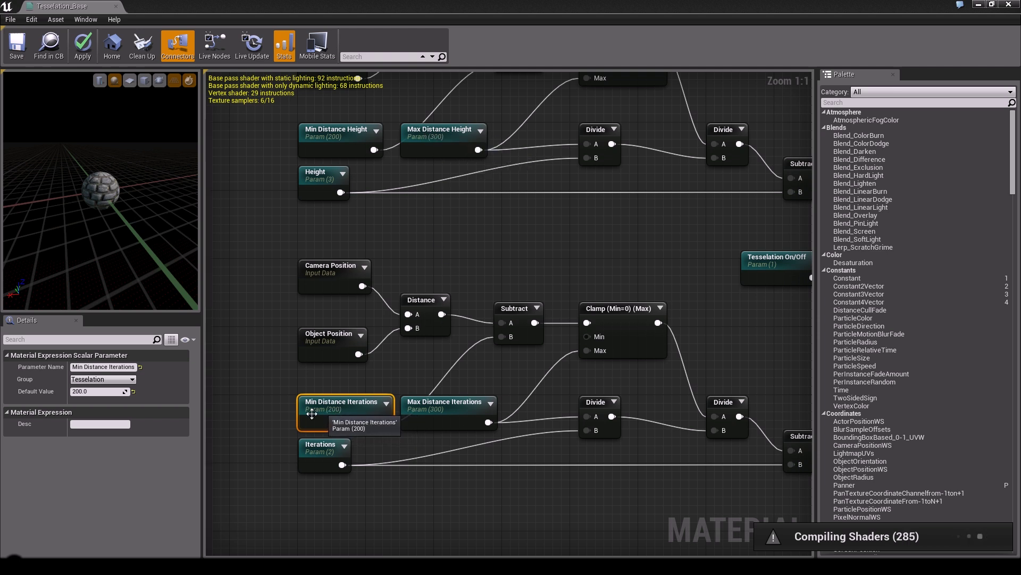
right_click_drag(542, 253, 709, 255)
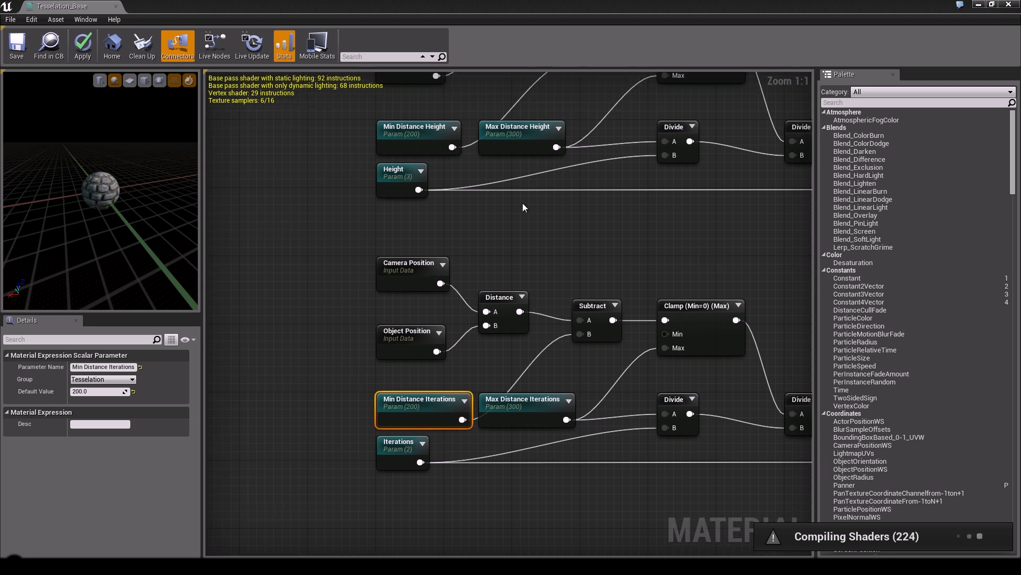
right_click_drag(124, 179, 132, 378)
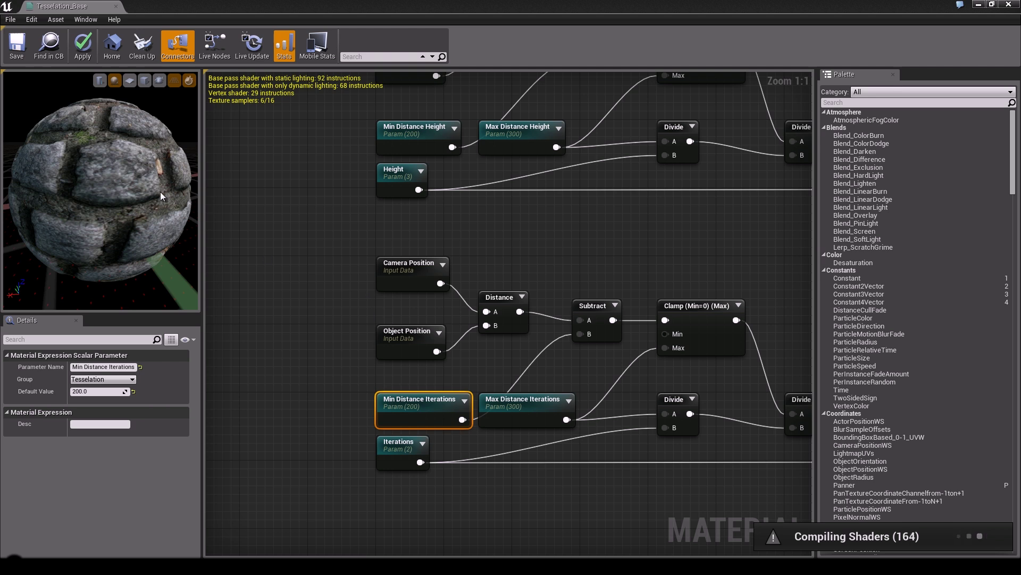
right_click_drag(473, 370, 444, 306)
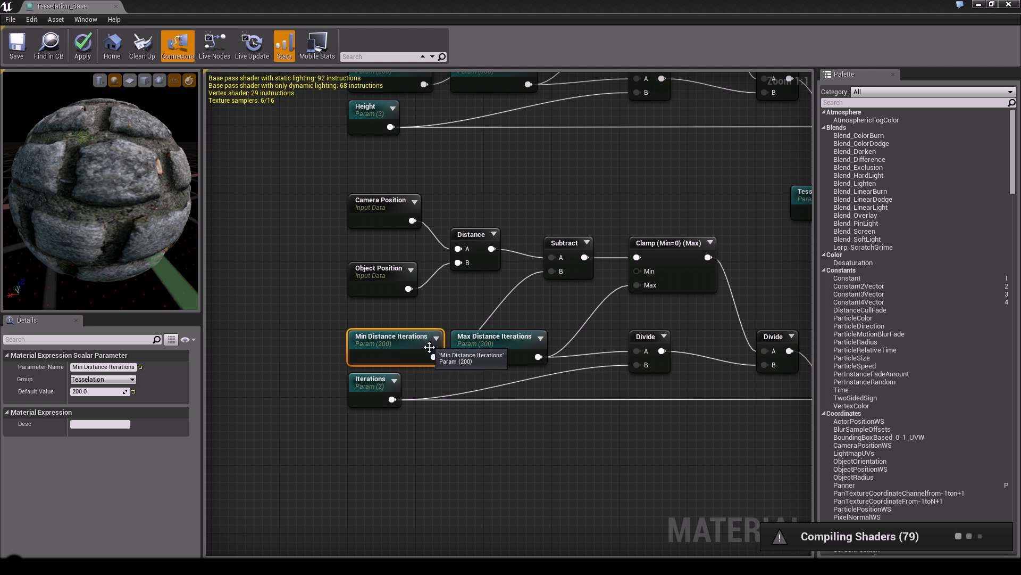
left_click(102, 392)
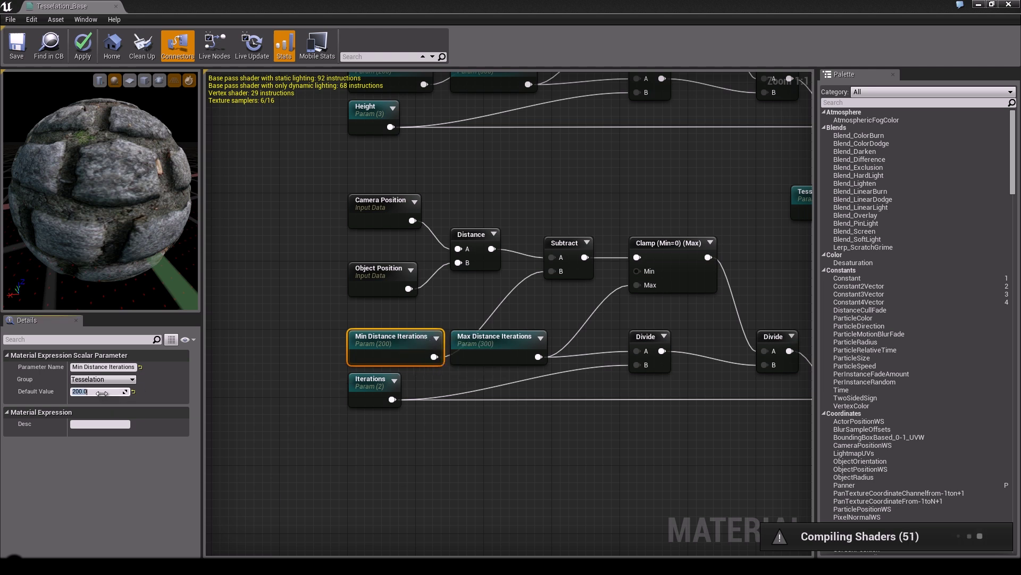
key("Return")
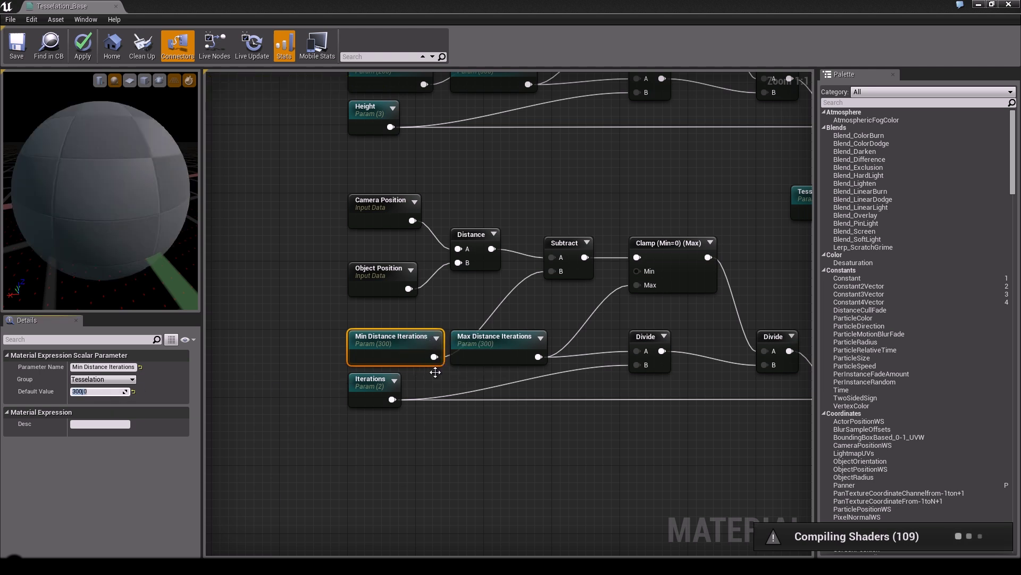
- Set the default value of the Max Distance Iterations parameter to 500
left_click(508, 340)
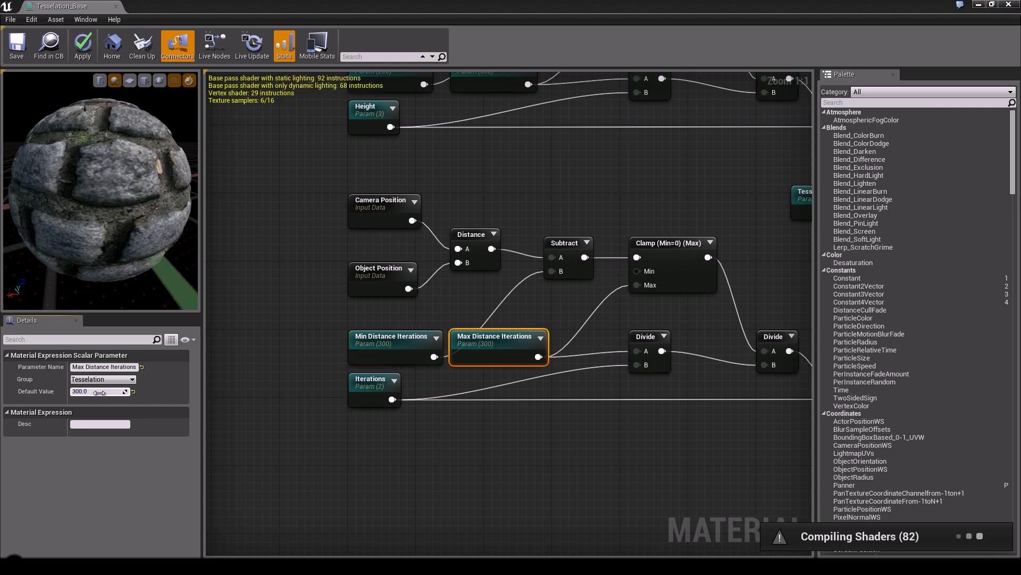
left_click(100, 392)
type("500")
key("Return")
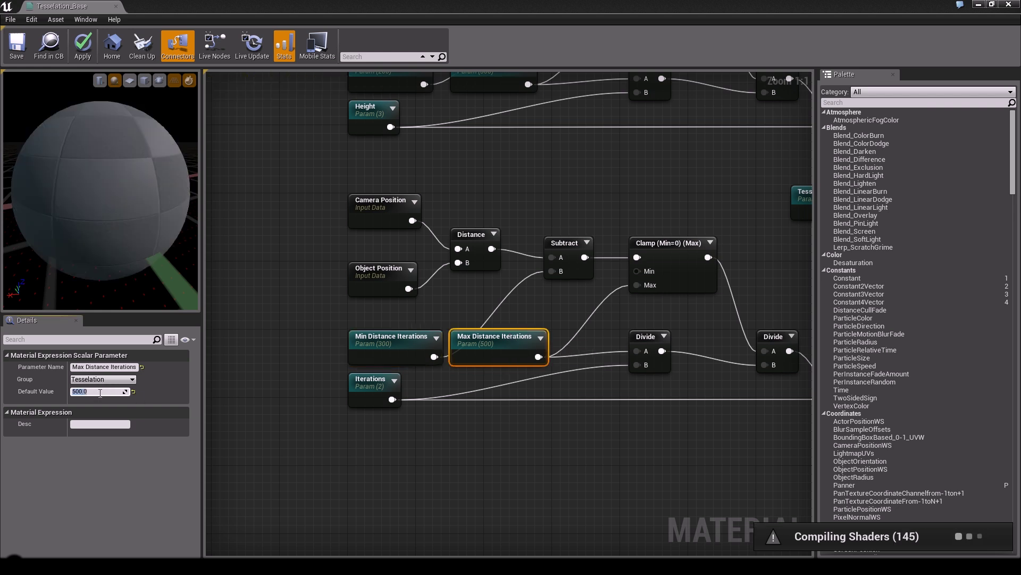
- Connect the Abs output of the iterations distance chain to the B input of the lower Lerp node
right_click_drag(420, 304, 414, 350)
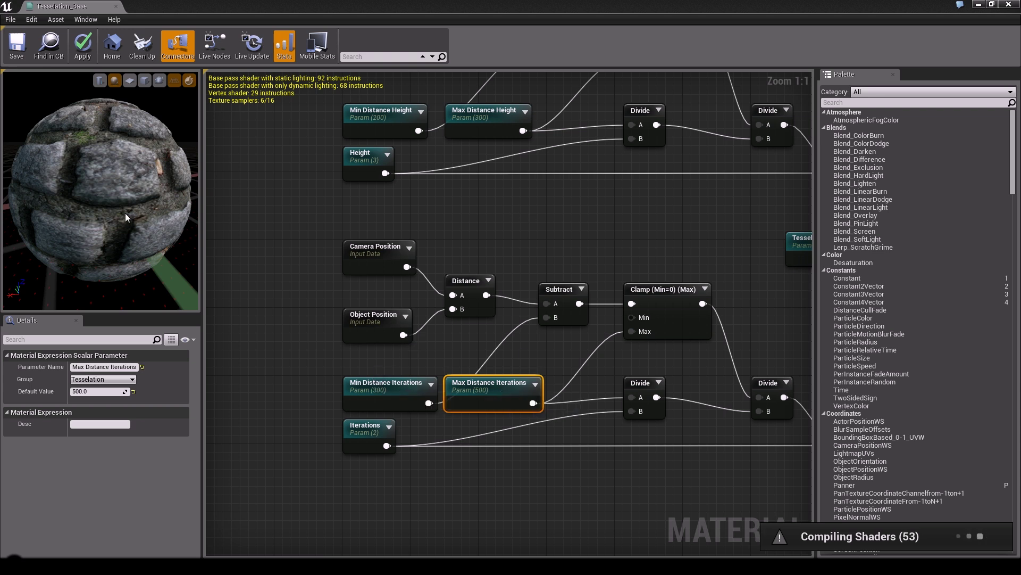
right_click_drag(535, 220, 405, 250)
scroll(404, 251, "down", 1)
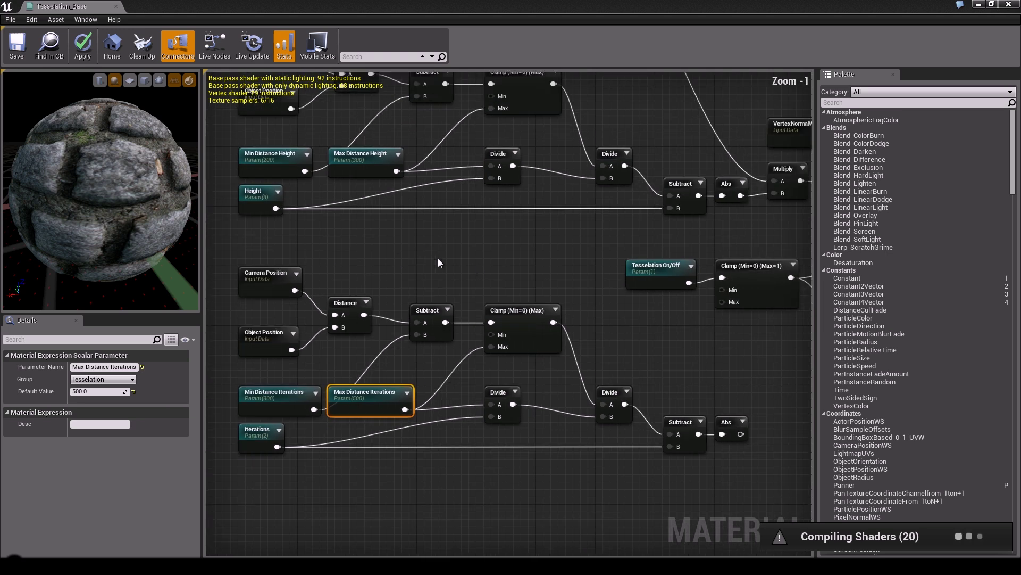
right_click_drag(527, 263, 280, 280)
right_click_drag(595, 427, 540, 346)
left_click_drag(449, 374, 633, 403)
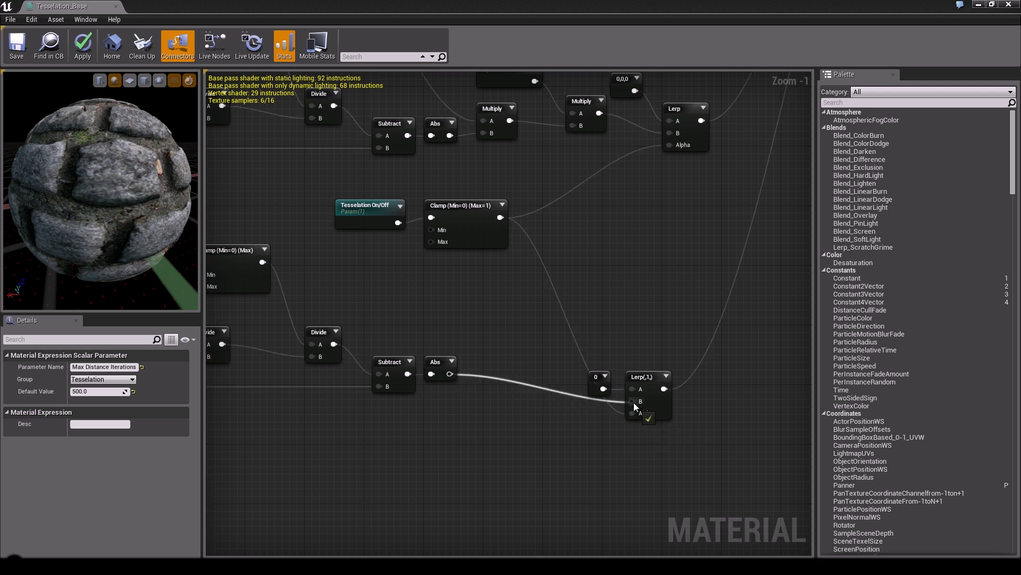
- Save the Tesselation_Base material and close its editor to return to the level
right_click_drag(628, 216, 533, 271)
left_click_drag(139, 251, 189, 221)
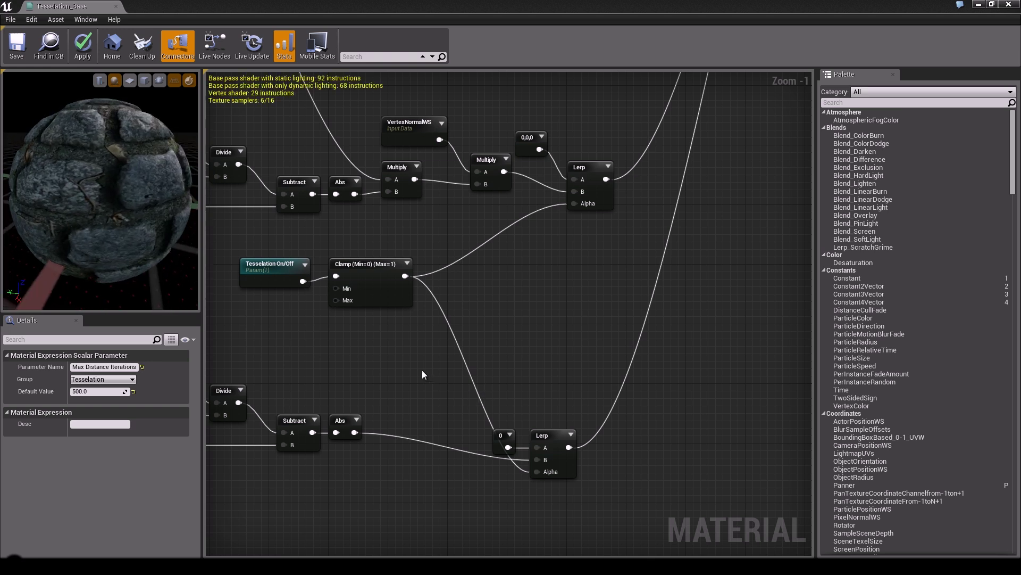
right_click_drag(426, 372, 575, 361)
left_click(16, 48)
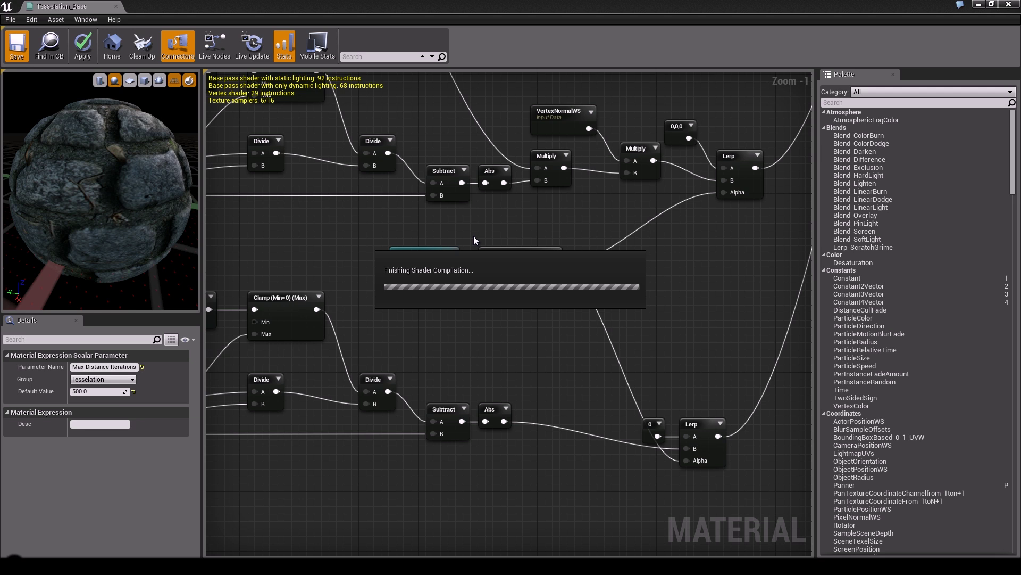
left_click(1009, 6)
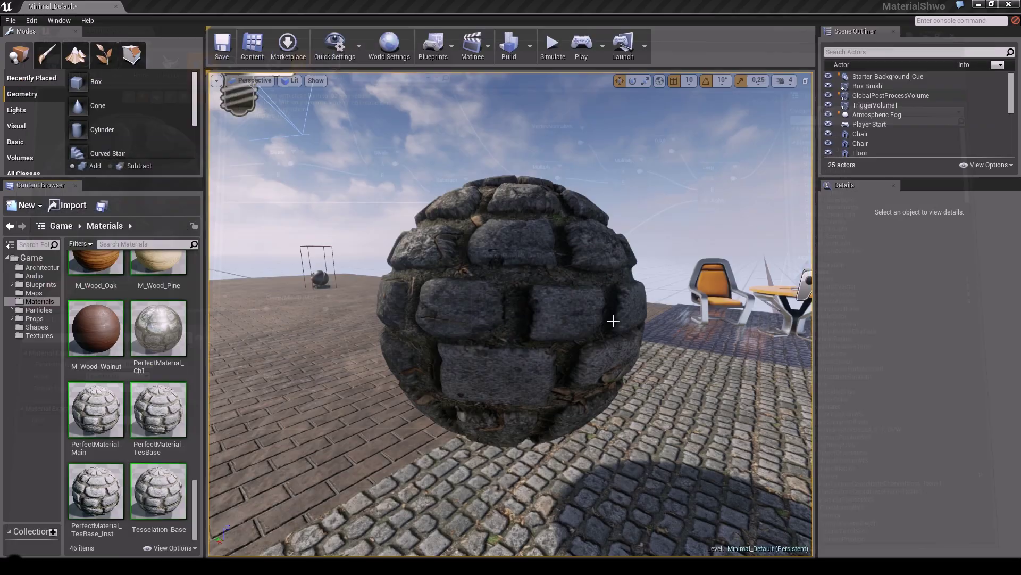
- Examine how the displacement on Shape_Sphere changes as the camera moves closer and farther away
right_click_drag(506, 326, 504, 170)
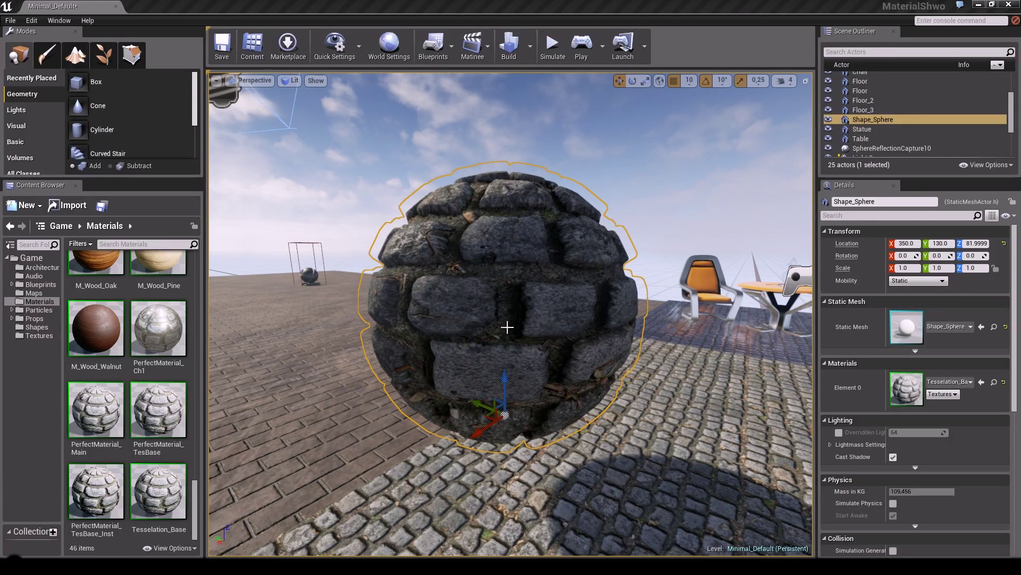
key("s")
right_click_drag(486, 299, 480, 302)
key("w")
scroll(479, 302, "down", 10)
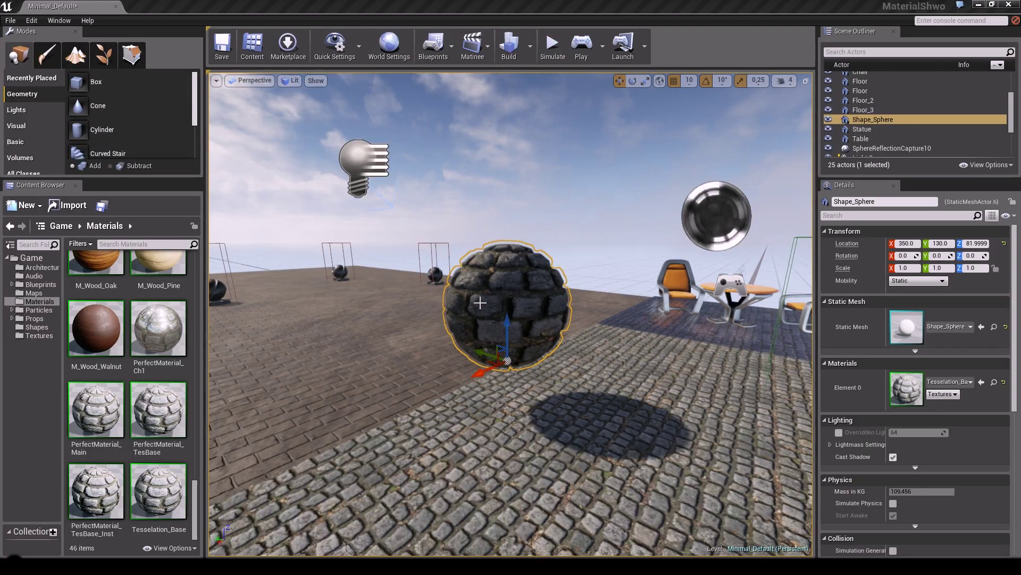
scroll(480, 302, "up", 8)
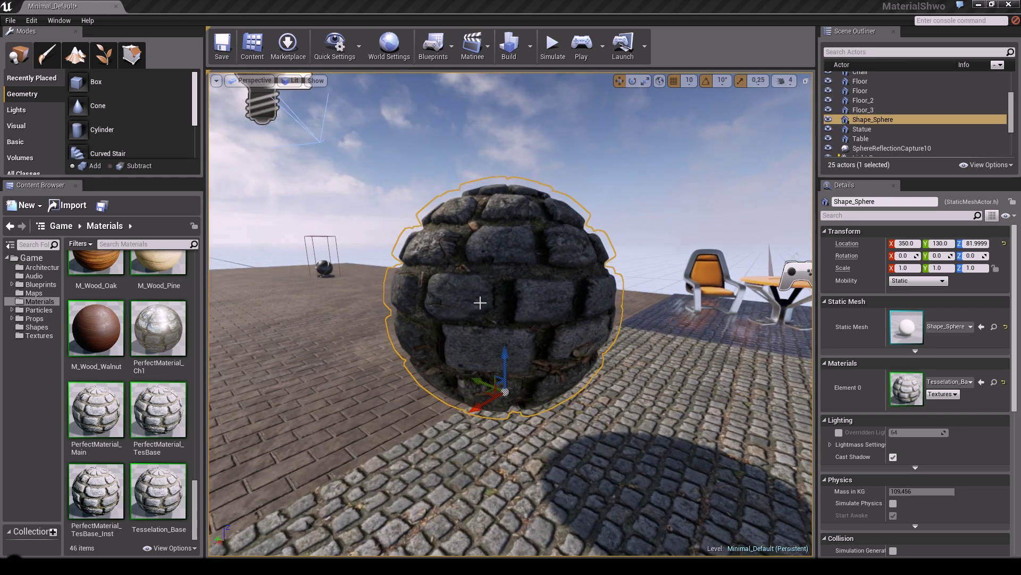
scroll(480, 302, "up", 4)
scroll(480, 302, "down", 8)
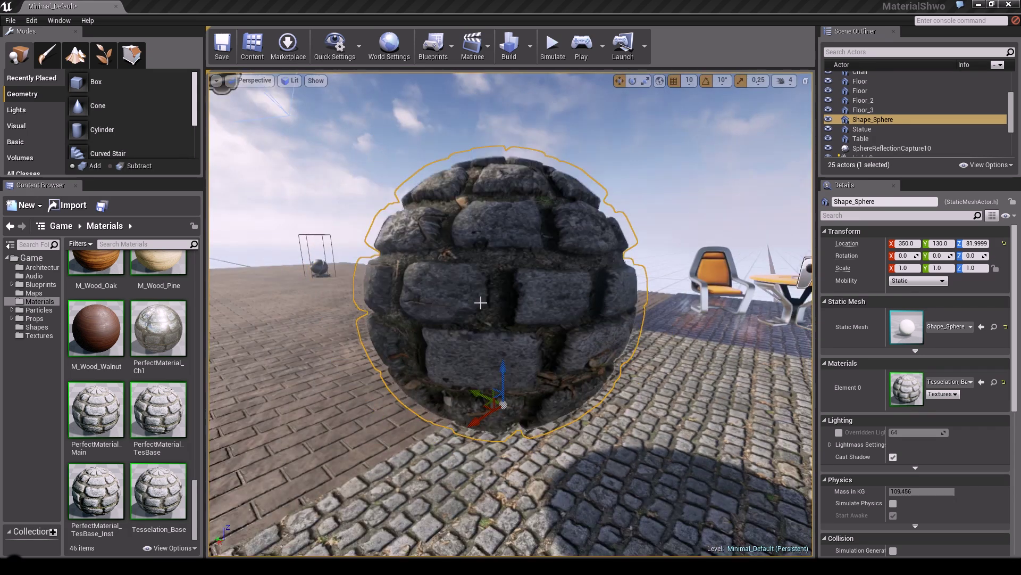
scroll(480, 297, "up", 5)
scroll(481, 296, "down", 6)
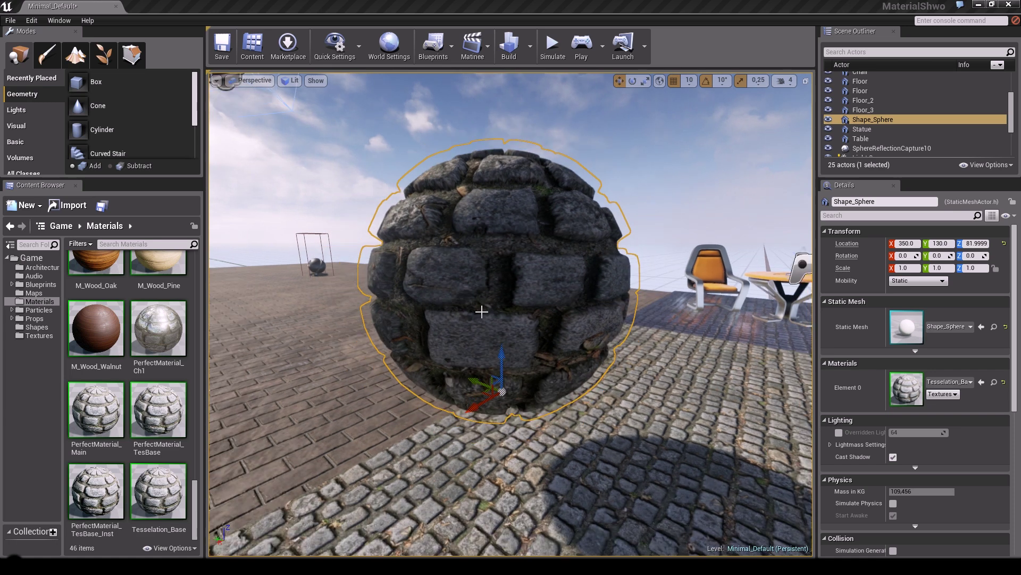
scroll(485, 332, "down", 5)
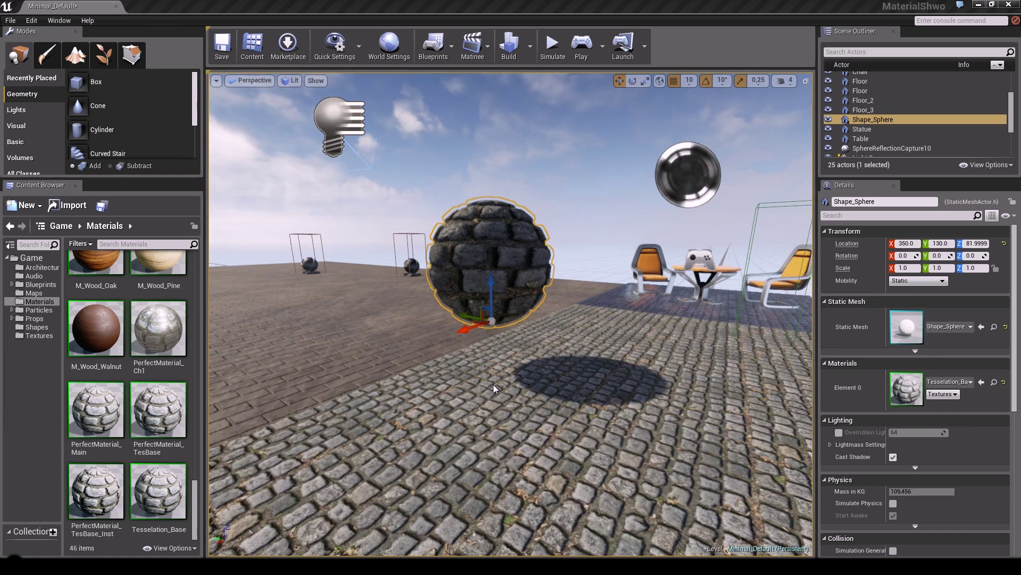
scroll(488, 440, "up", 2)
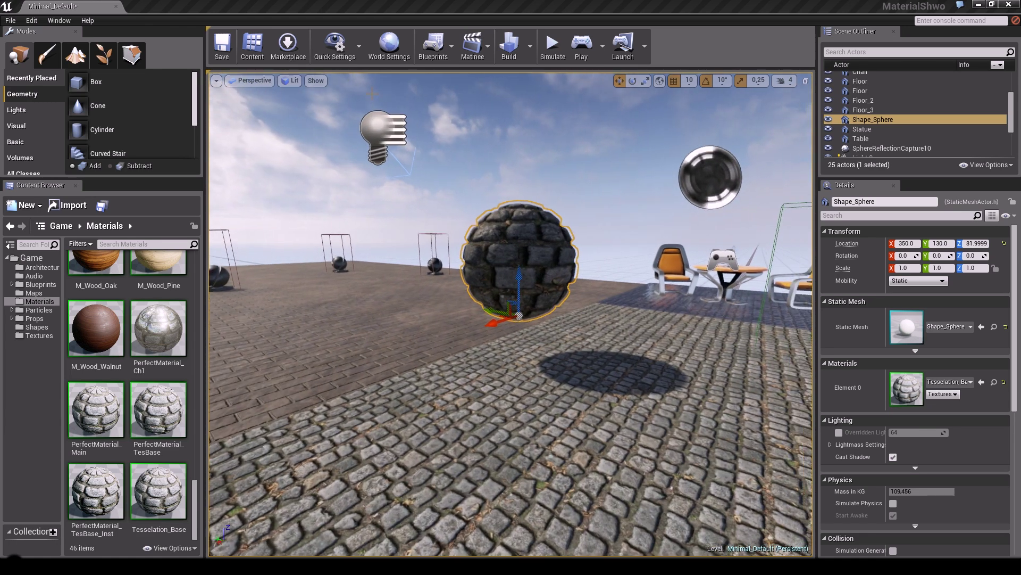
- Inspect the sphere's tessellation density in wireframe view at near and far camera distances, and return to the lit view
left_click(298, 122)
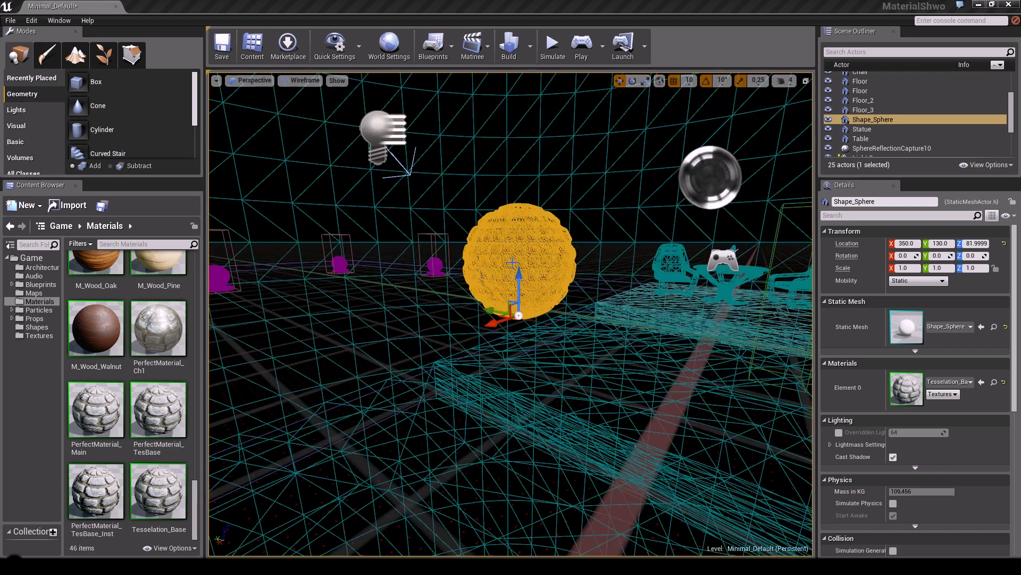
scroll(519, 334, "down", 4)
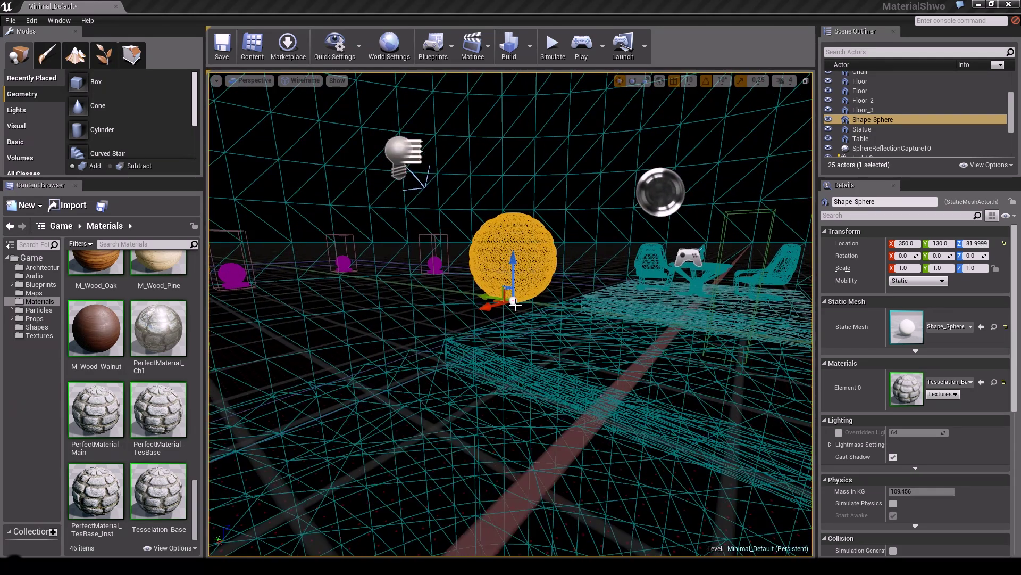
scroll(519, 334, "down", 3)
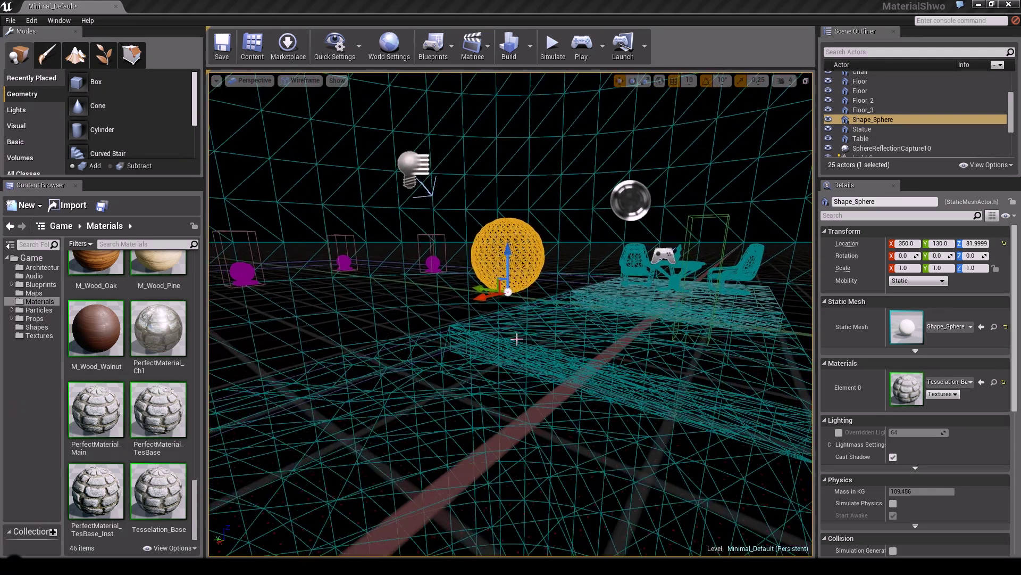
scroll(521, 359, "down", 4)
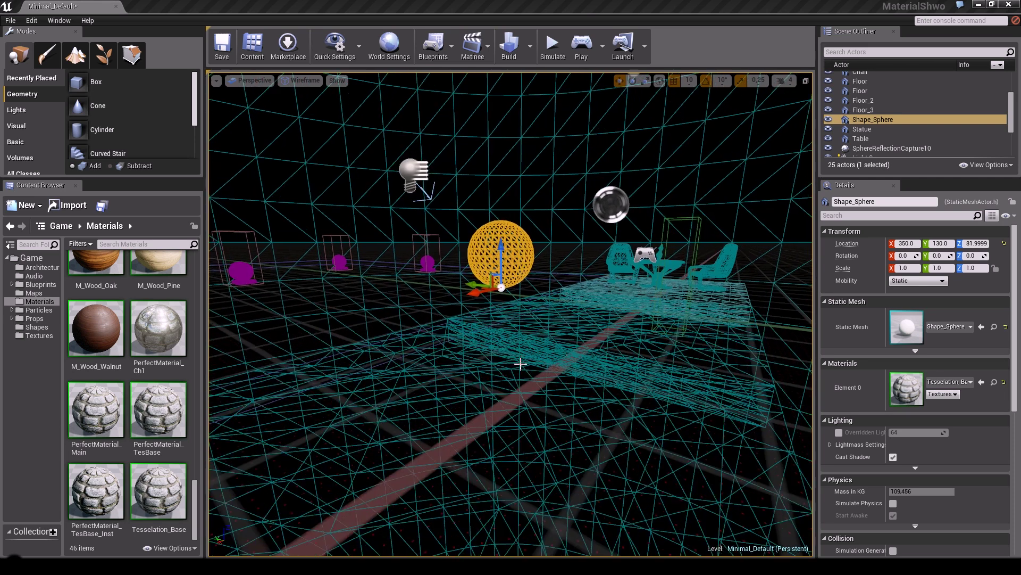
left_click_drag(524, 435, 527, 200)
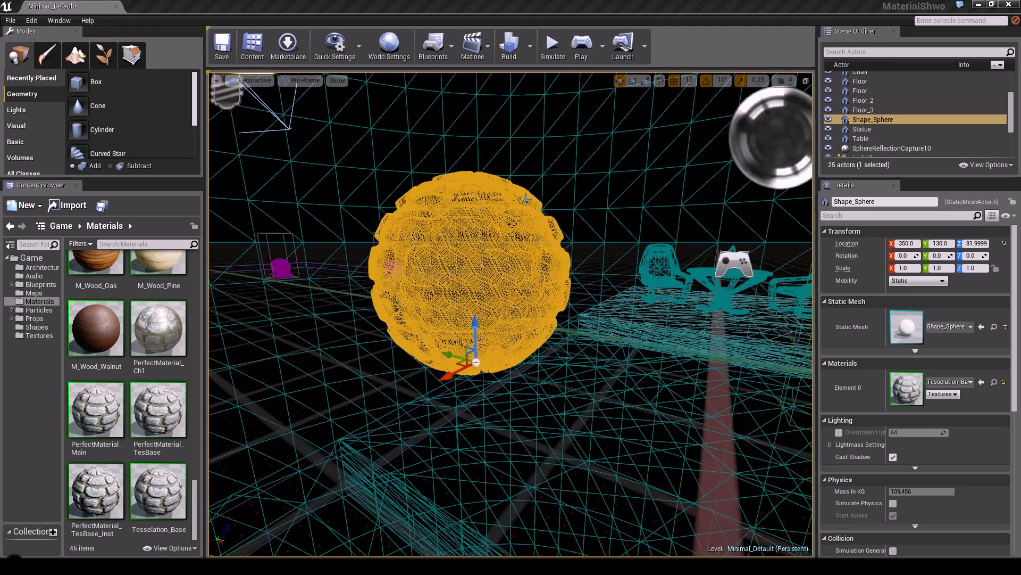
left_click(295, 81)
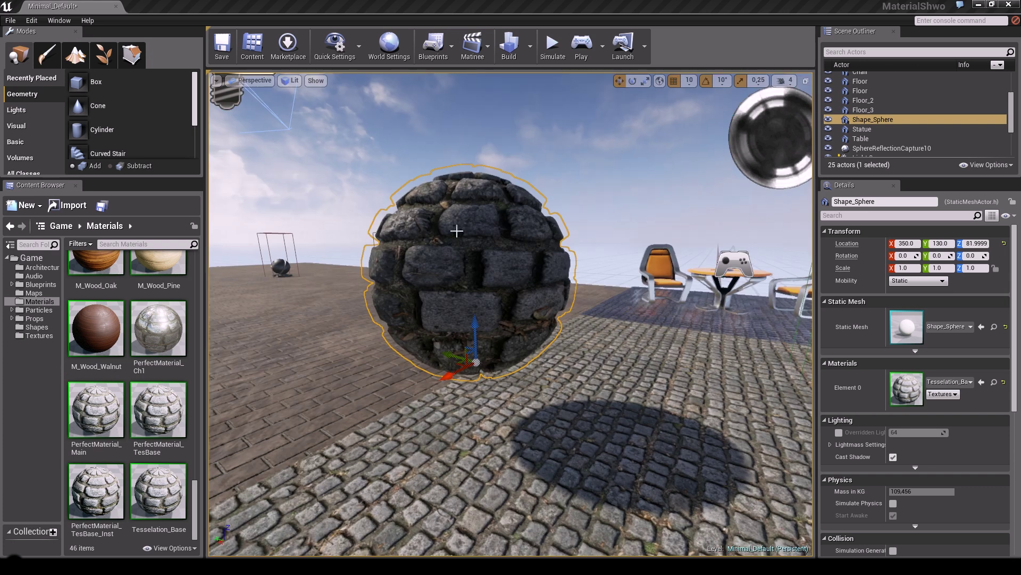
- Create a material instance from Tesselation_Base and apply it to the sphere in the level
right_click_drag(456, 230, 455, 203)
scroll(452, 203, "down", 8)
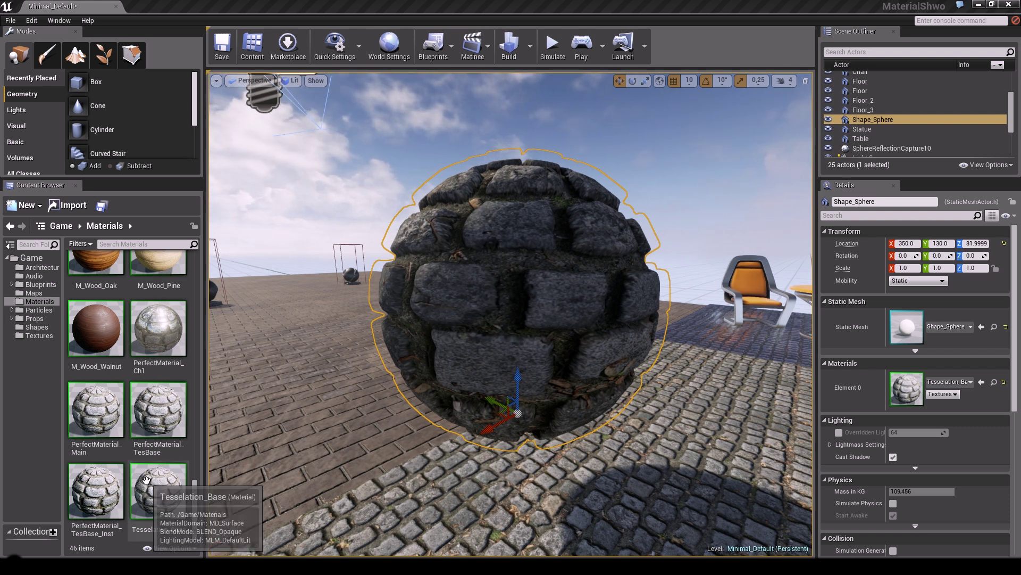
left_click(181, 480)
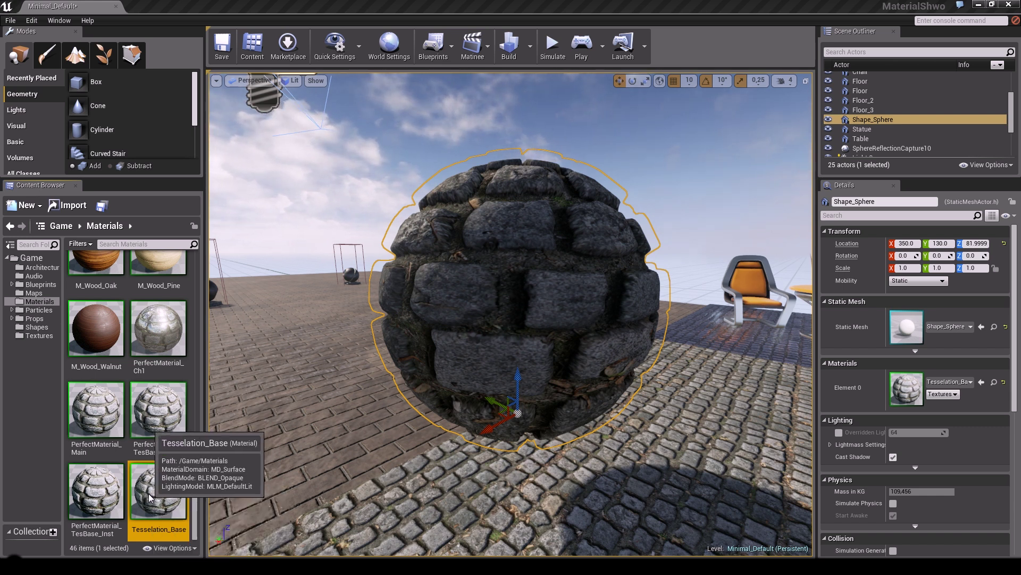
right_click(150, 490)
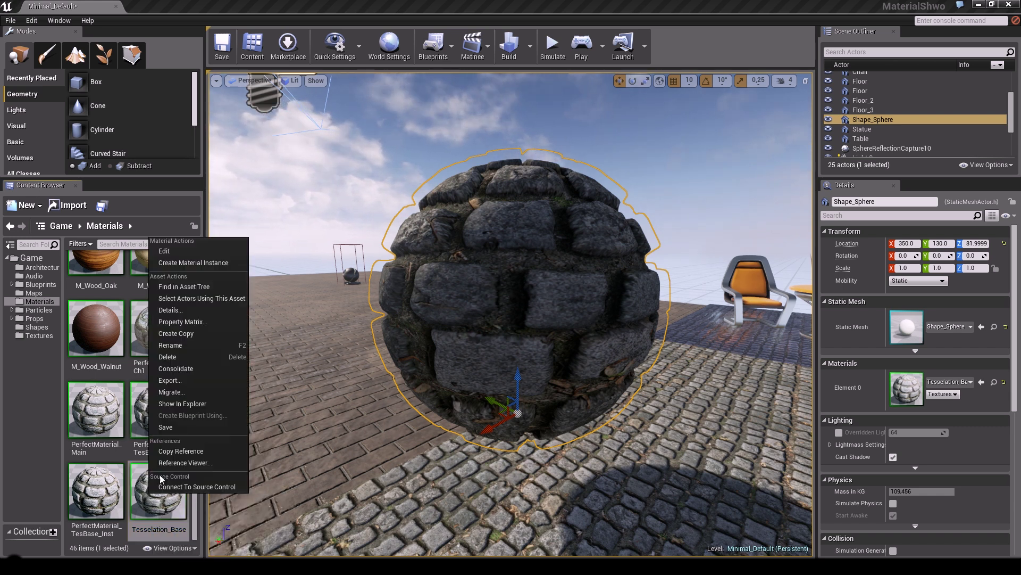
left_click(193, 262)
left_click_drag(98, 492, 490, 290)
- Open the new Tesselation_Base instance for editing and place its window beside the level viewport
double_click(95, 490)
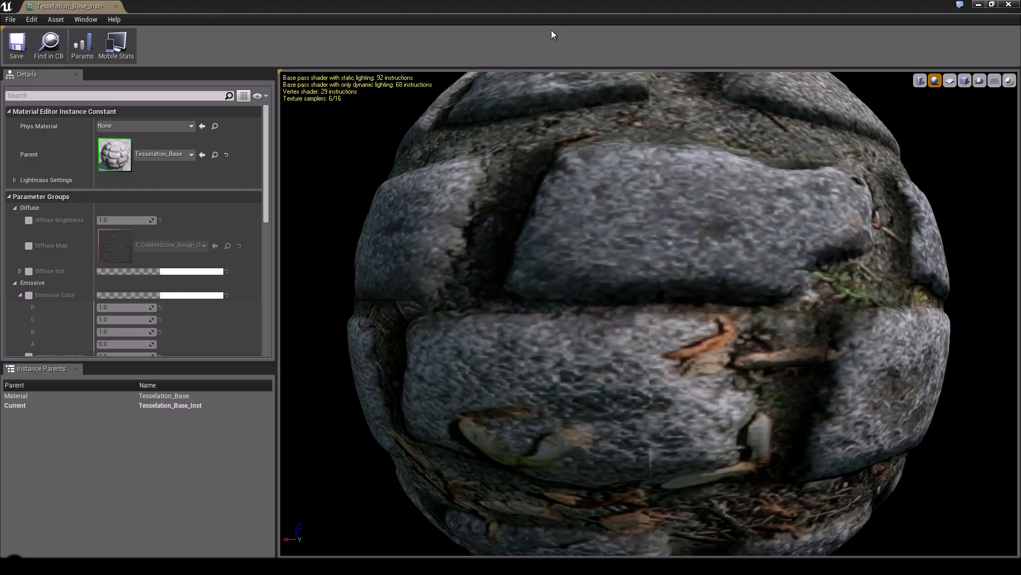
left_click_drag(520, 16, 1020, 85)
right_click_drag(498, 280, 465, 277)
- Override the Height parameter in the instance's Tesselation group and set it to 5
scroll(612, 239, "down", 10)
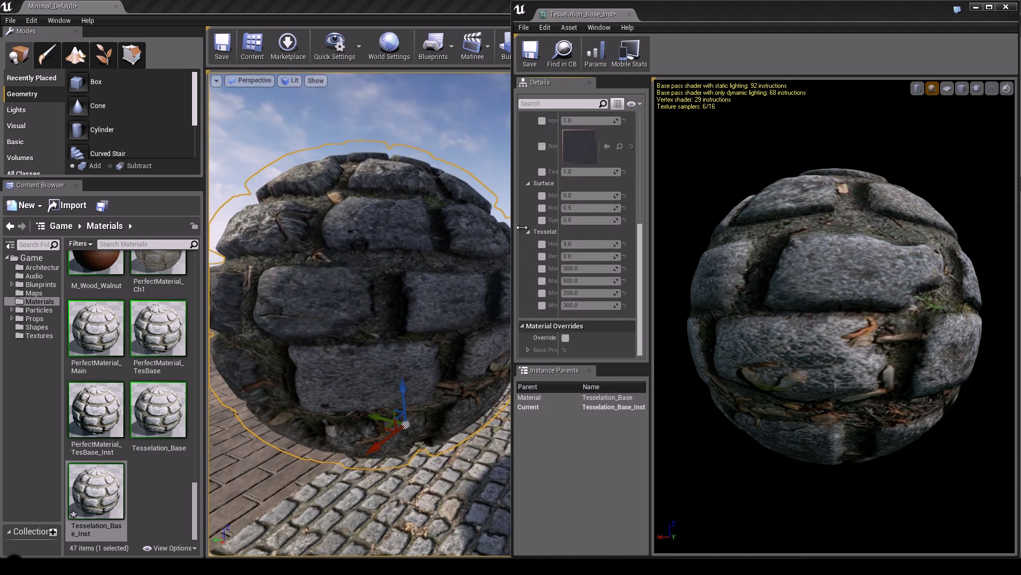
left_click_drag(558, 233, 590, 228)
left_click(542, 244)
left_click(608, 243)
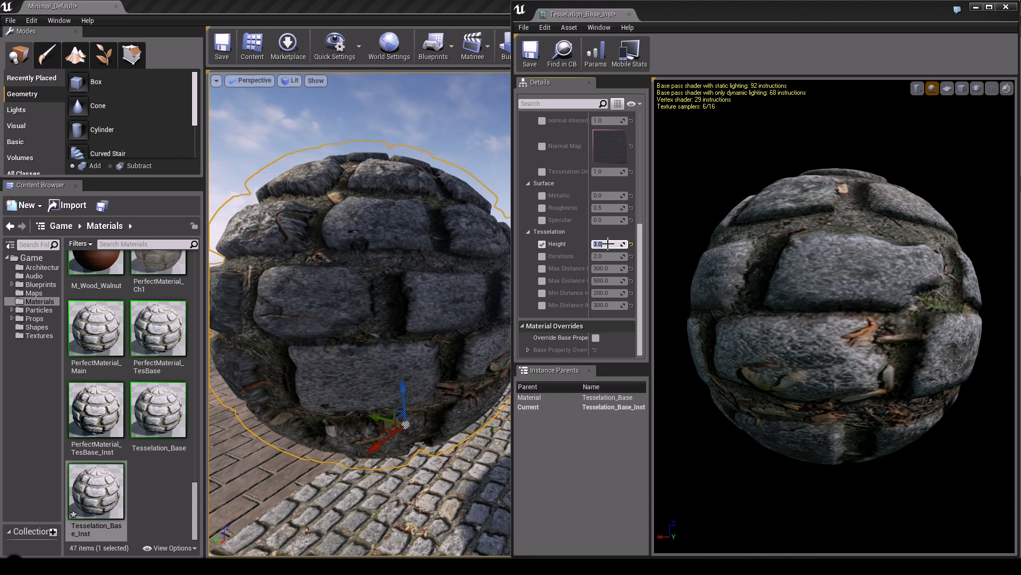
type("5")
key("Return")
- Examine the height displacement on the sphere from different angles and camera distances in the level
left_click_drag(353, 263, 356, 267)
right_click_drag(356, 267, 371, 265)
key("s")
mouse_move(370, 264)
left_mouse_down()
mouse_move(394, 264)
mouse_move(358, 264)
left_mouse_up()
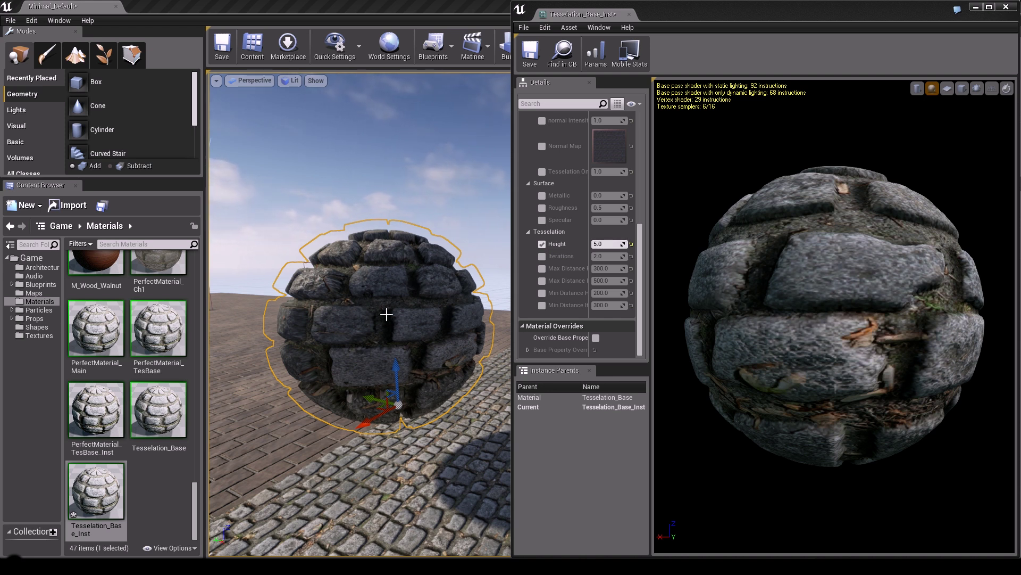
right_click_drag(366, 325, 389, 285)
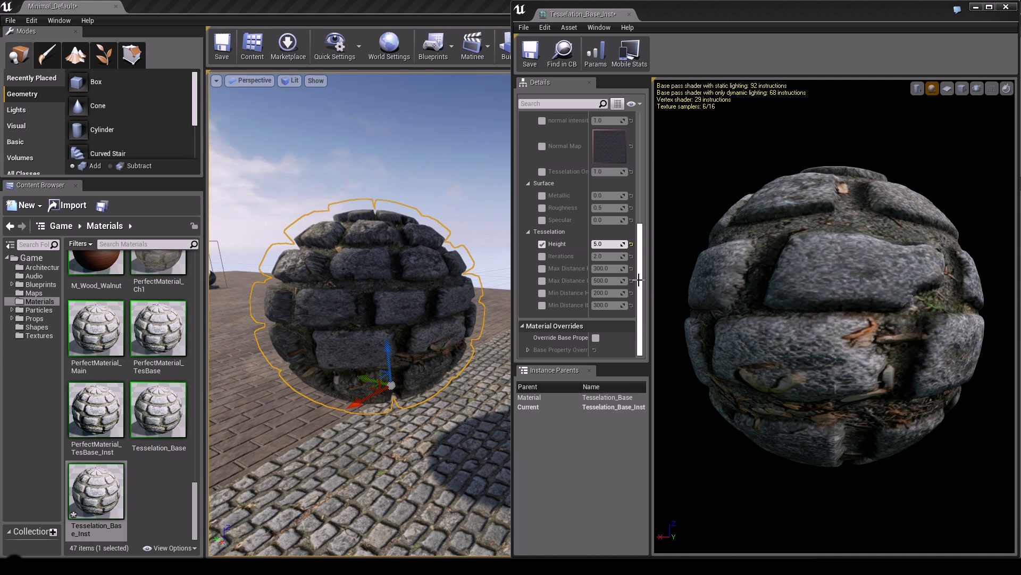
mouse_move(390, 297)
right_mouse_down()
mouse_move(381, 302)
mouse_move(392, 295)
right_mouse_up()
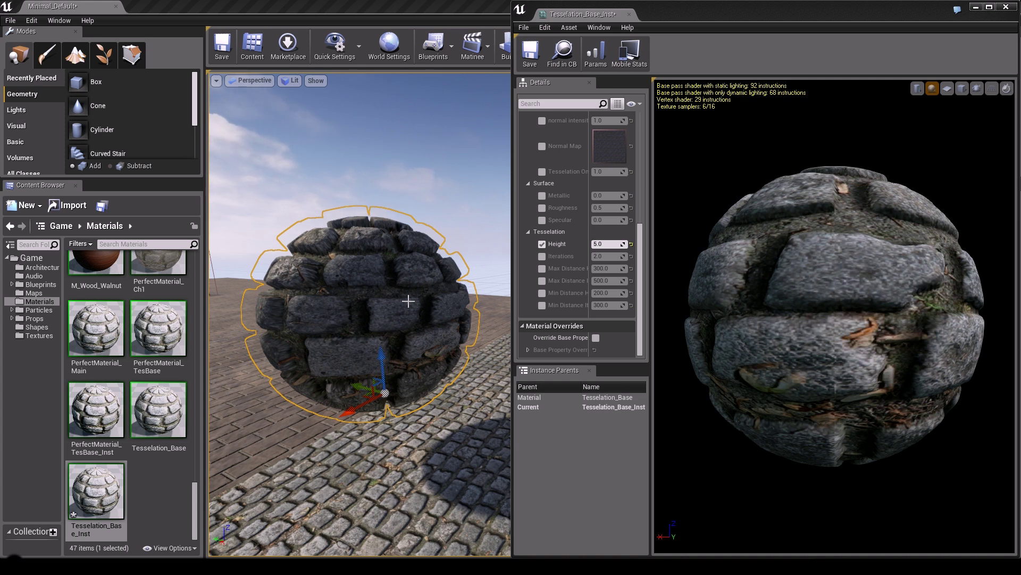
mouse_move(401, 293)
right_mouse_down()
mouse_move(394, 278)
mouse_move(376, 287)
mouse_move(396, 308)
right_mouse_up()
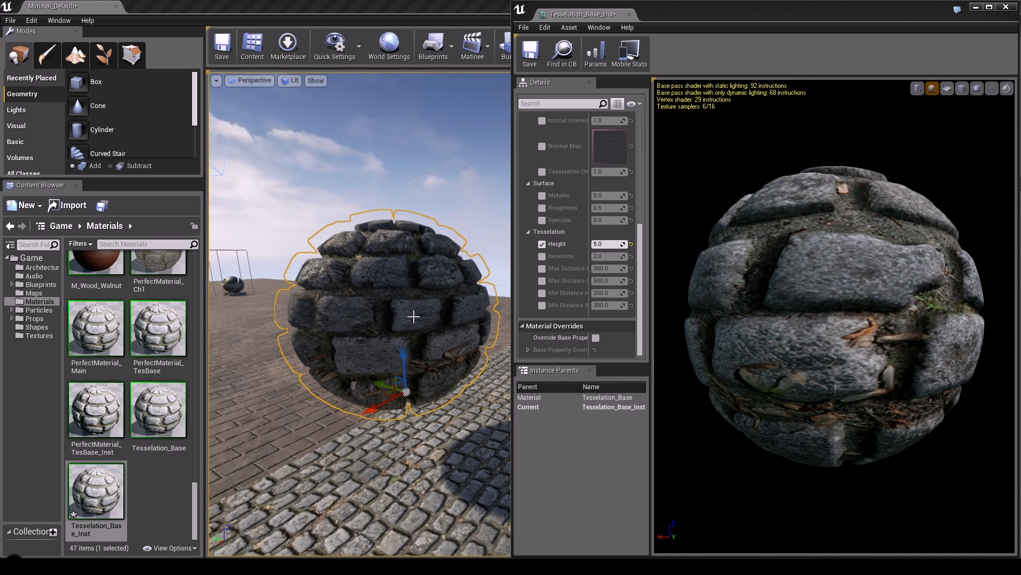
right_click_drag(371, 313, 346, 319)
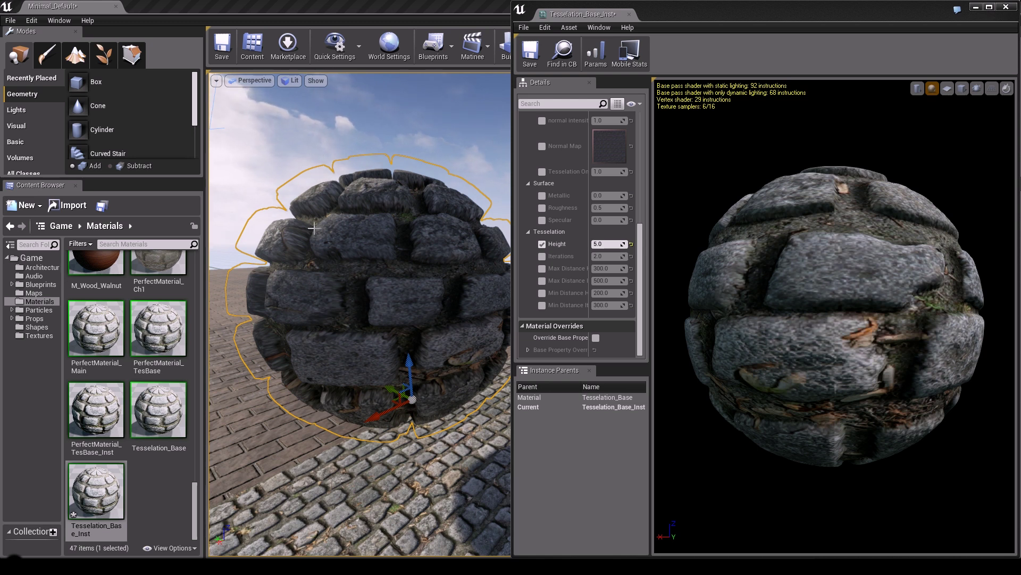
right_click_drag(365, 280, 388, 296)
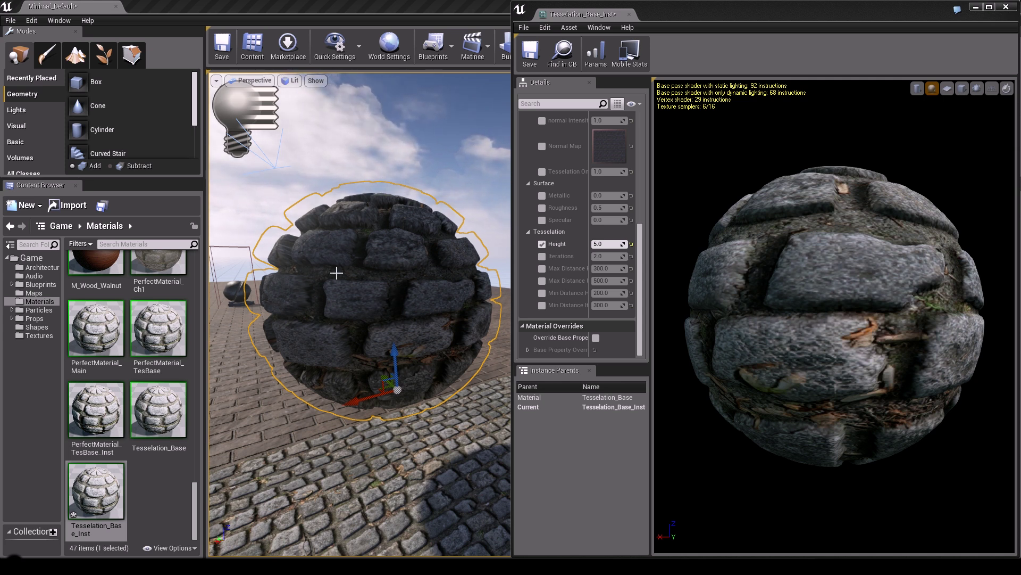
scroll(372, 288, "up", 1)
scroll(370, 287, "down", 4)
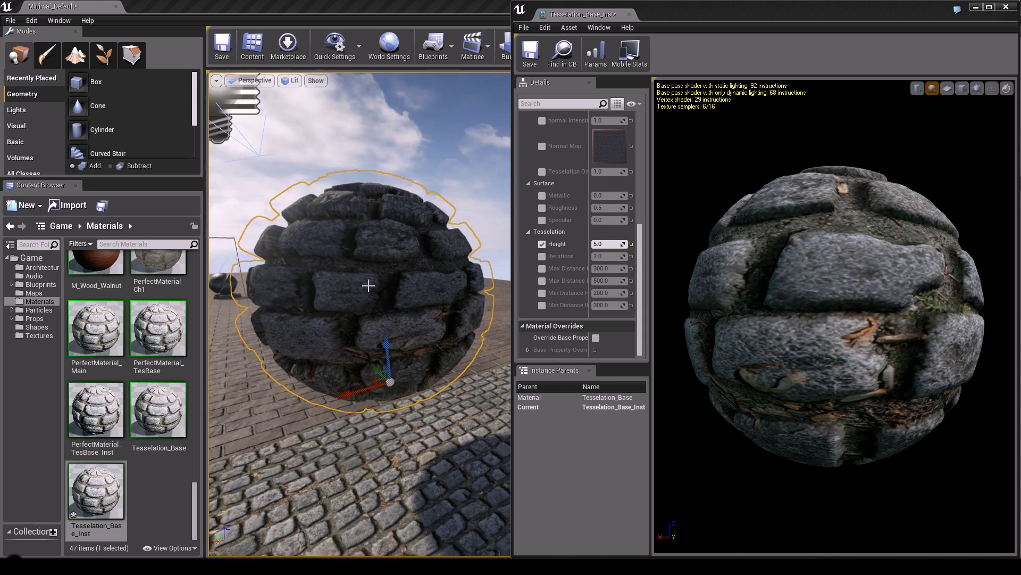
scroll(368, 286, "up", 5)
scroll(368, 285, "down", 6)
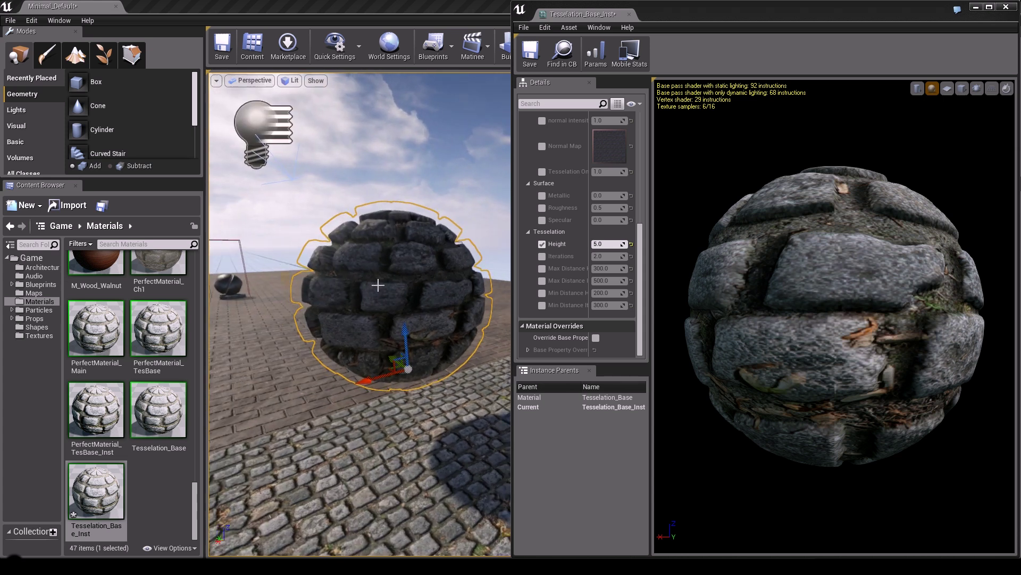